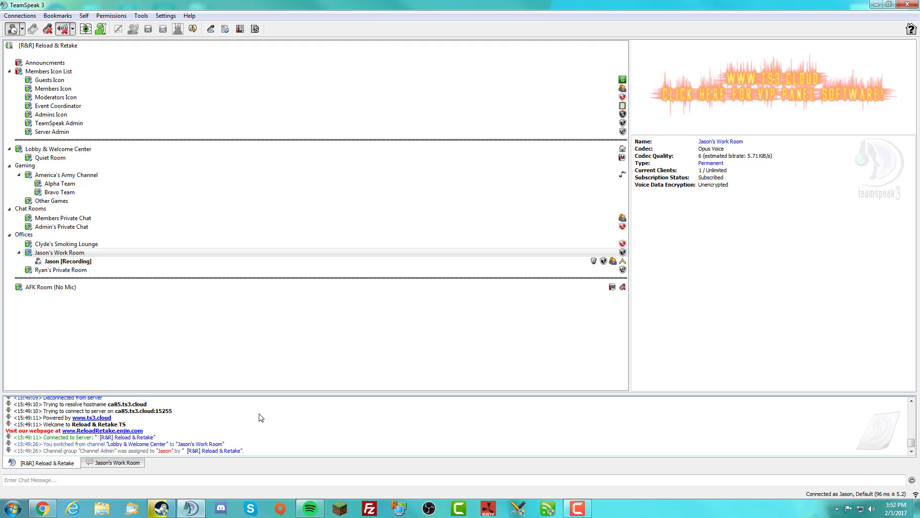
Step: Open the server groups permissions window for the connected server
click(207, 374)
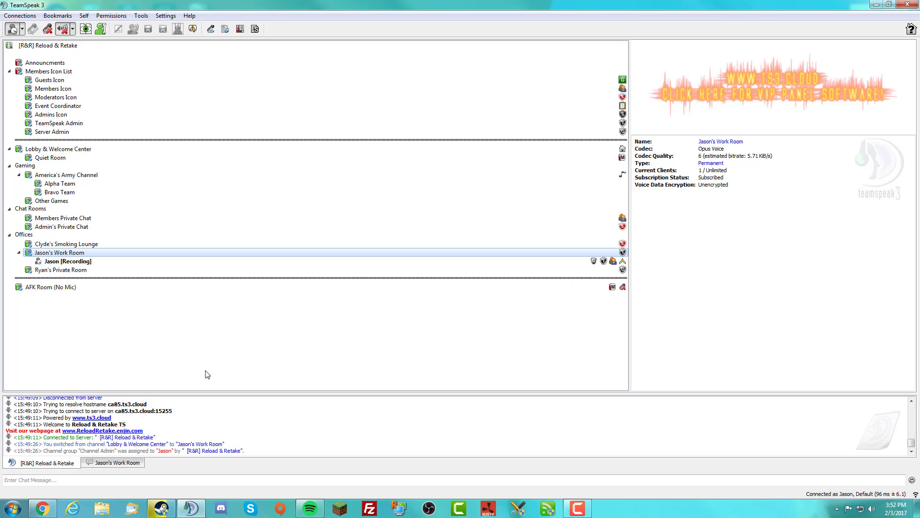
click(114, 17)
click(114, 29)
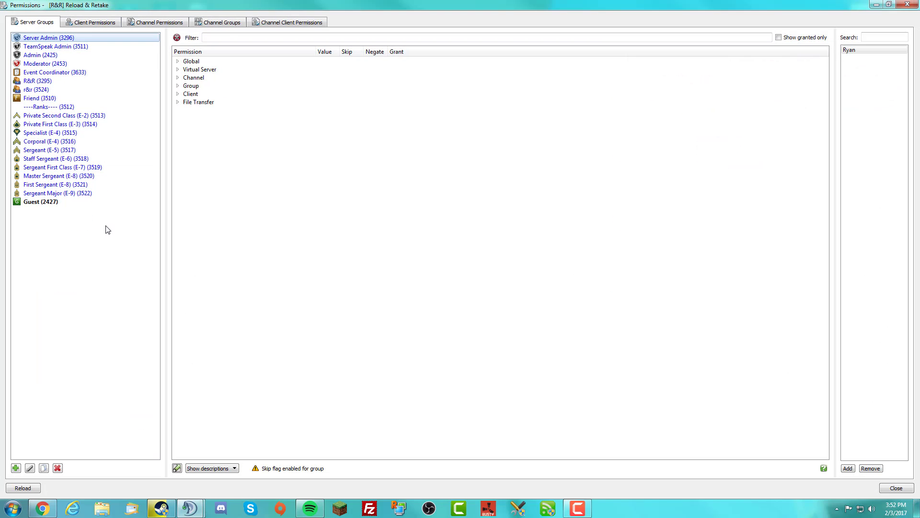
Step: Add a regular server group named Test
right_click(107, 230)
click(81, 227)
right_click(40, 397)
right_click(49, 362)
right_click(36, 411)
click(16, 469)
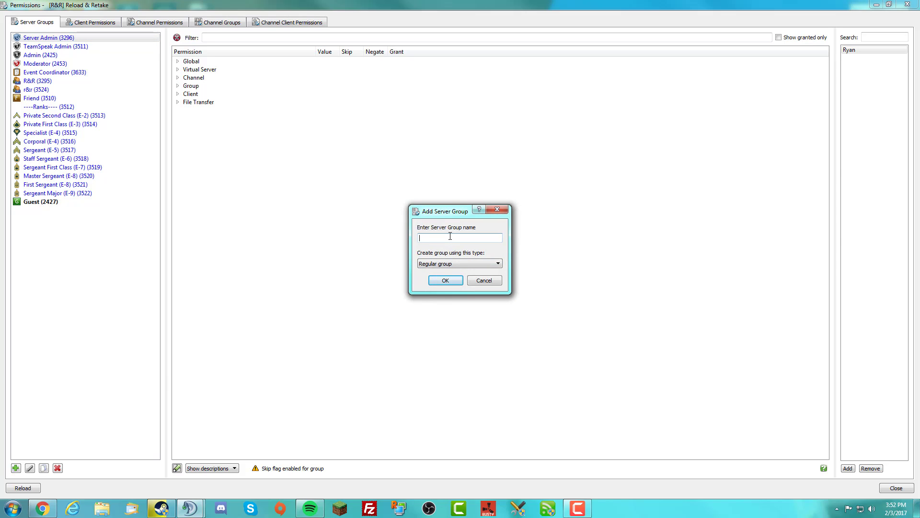
text(Test)
key(Return)
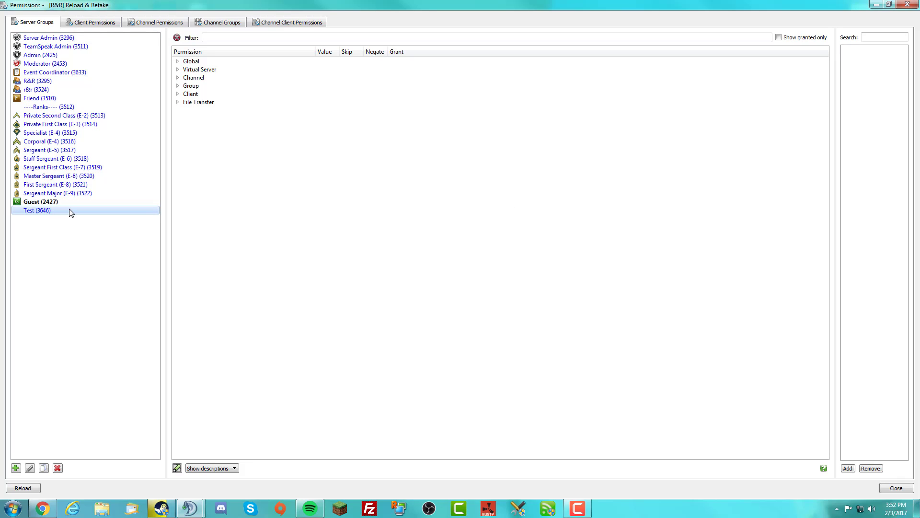
Step: Examine the Test group's Global permissions under Information and Virtual Server Management, including the descriptions of individual ServerQuery entries
double_click(211, 62)
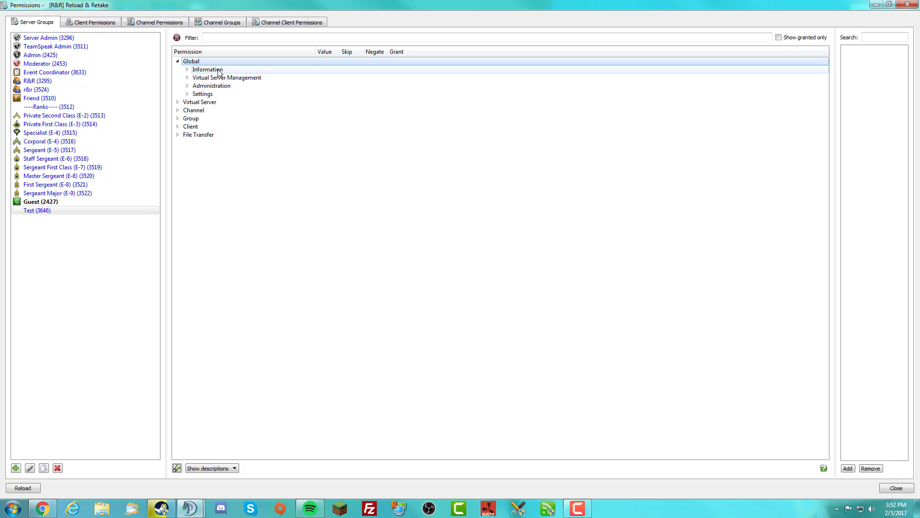
click(218, 71)
double_click(218, 71)
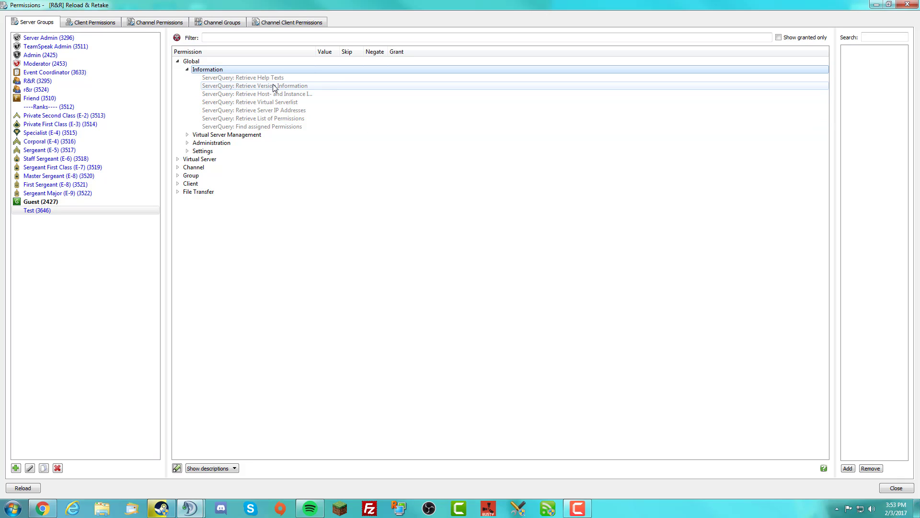
mouse_move(269, 126)
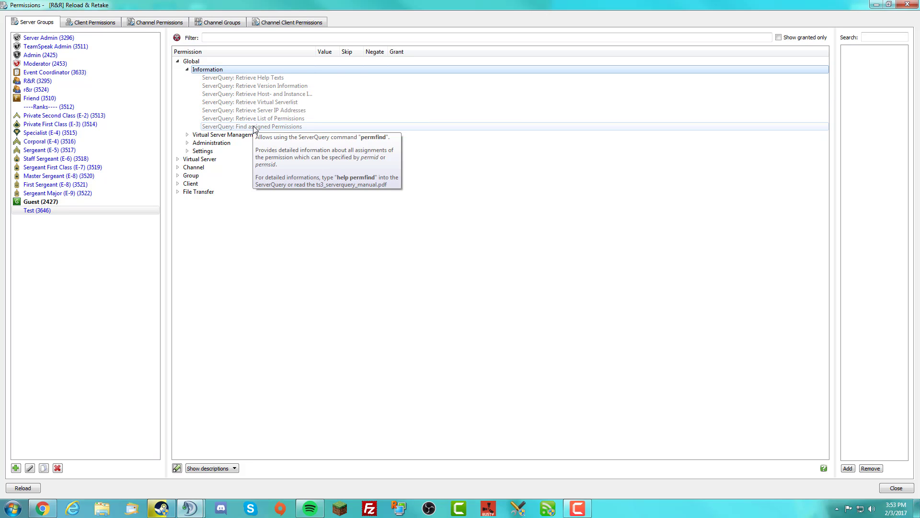
double_click(209, 70)
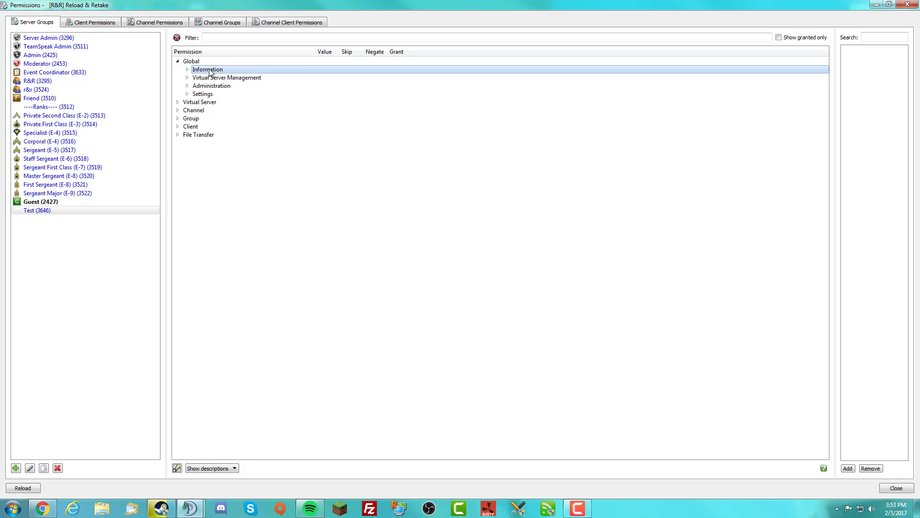
double_click(217, 79)
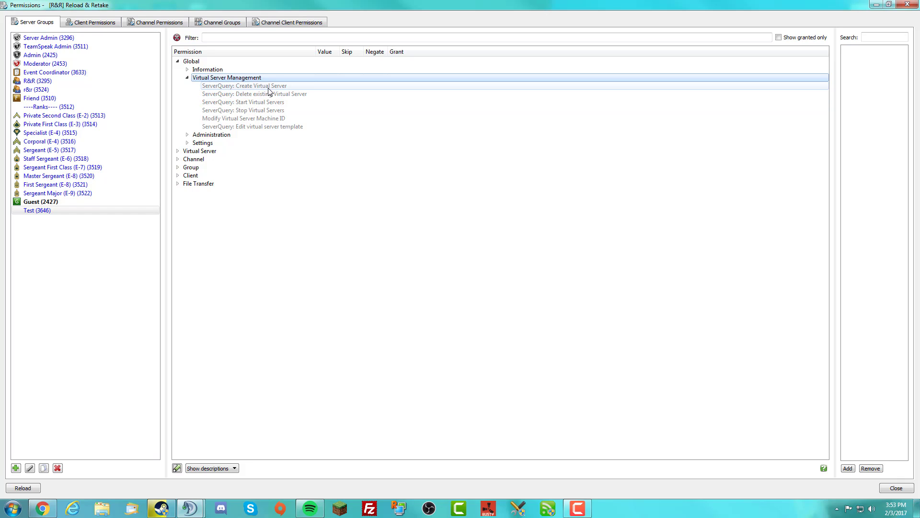
mouse_move(263, 93)
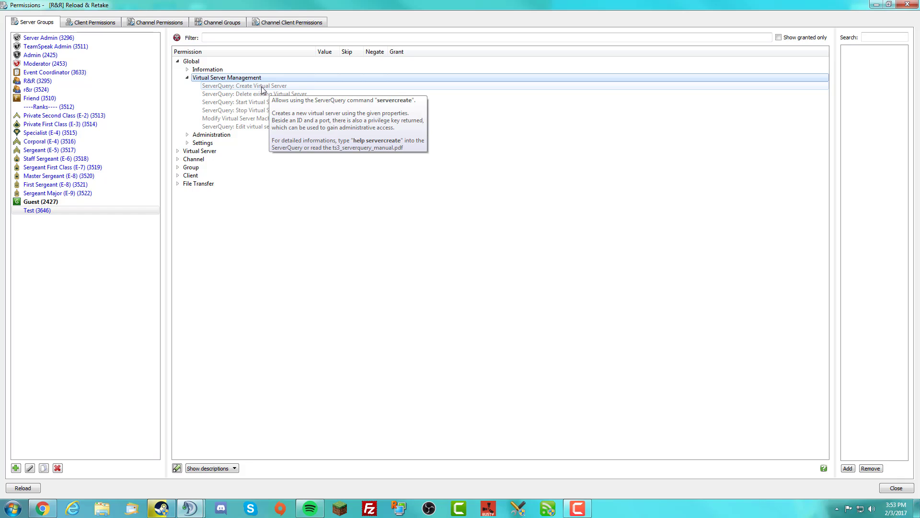
click(177, 96)
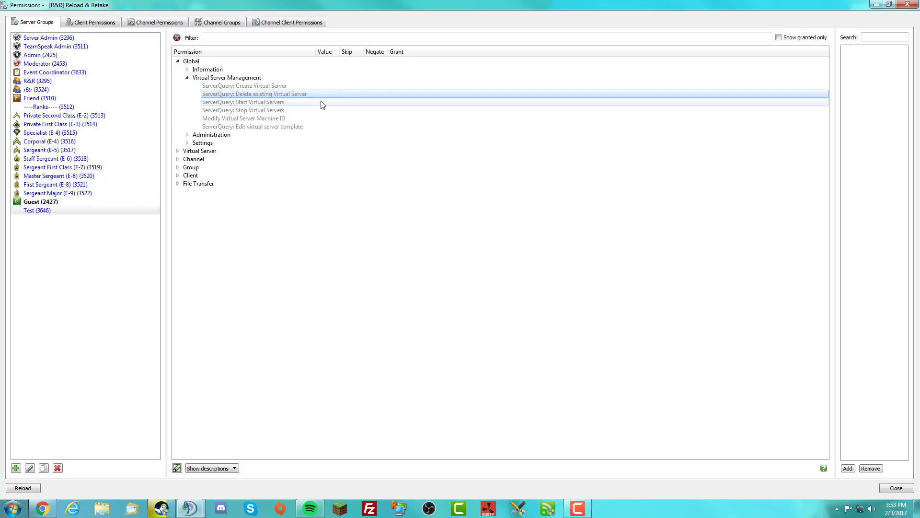
click(309, 103)
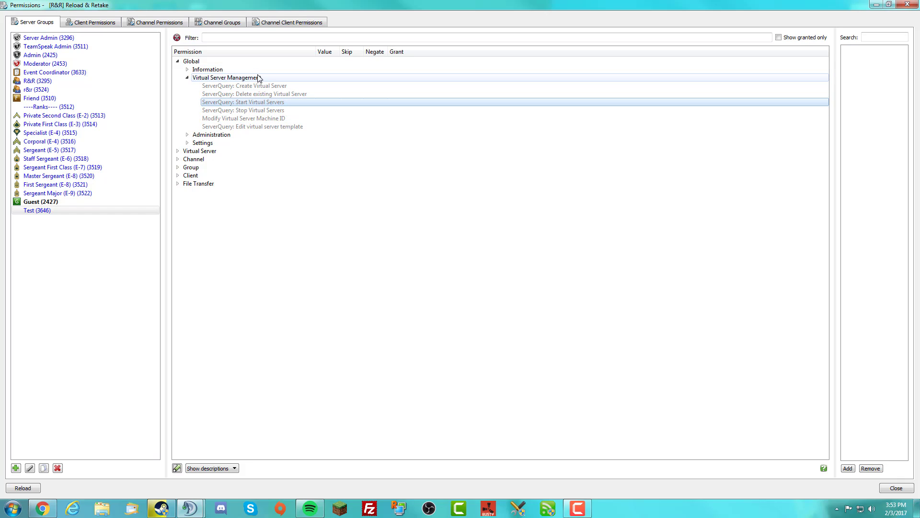
double_click(242, 79)
Step: Inspect the Global Administration permission for ServerQuery login and locate the matching ServerQuery Login command in the main TeamSpeak window
double_click(241, 87)
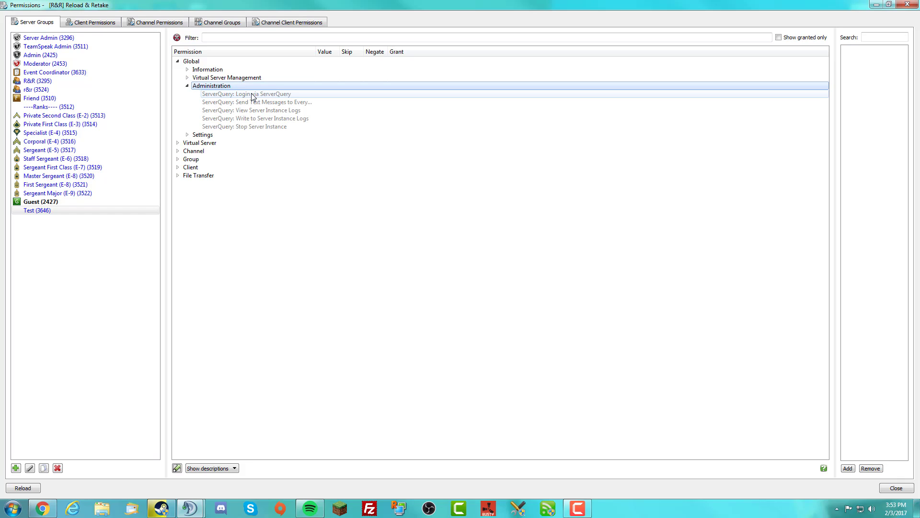
click(289, 96)
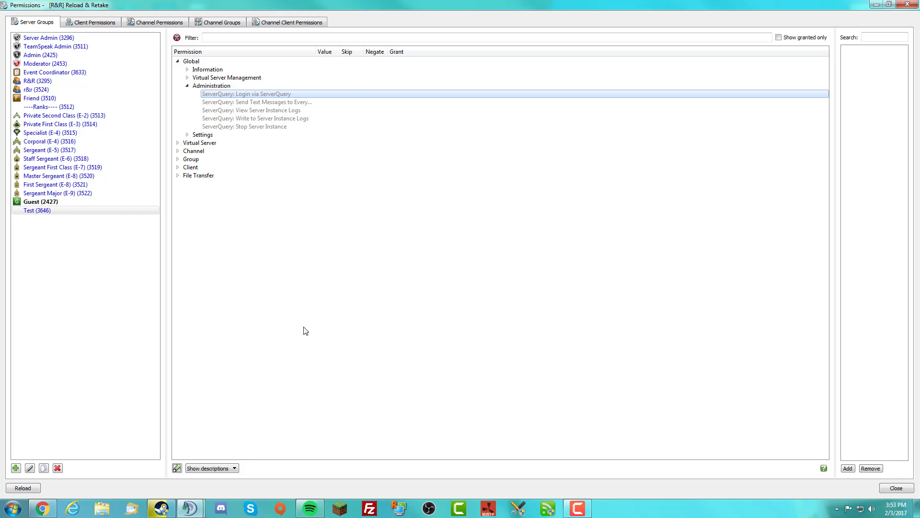
click(190, 508)
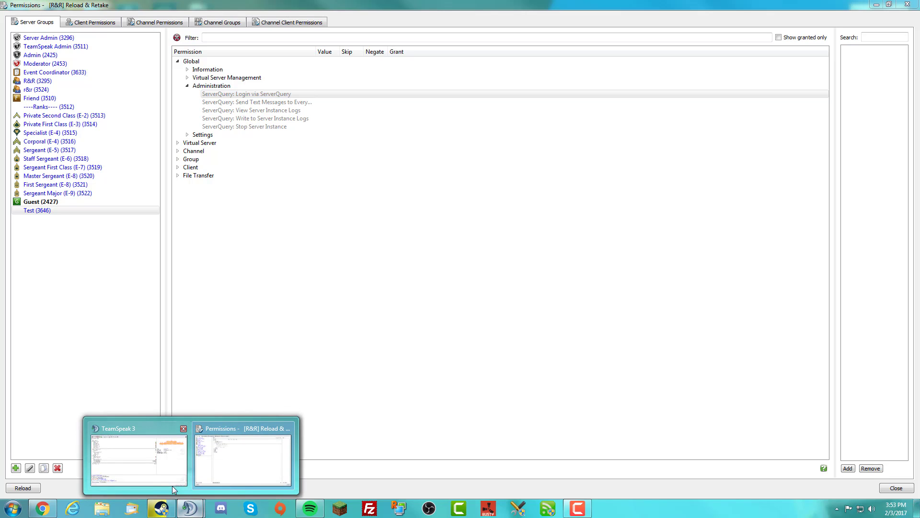
click(152, 464)
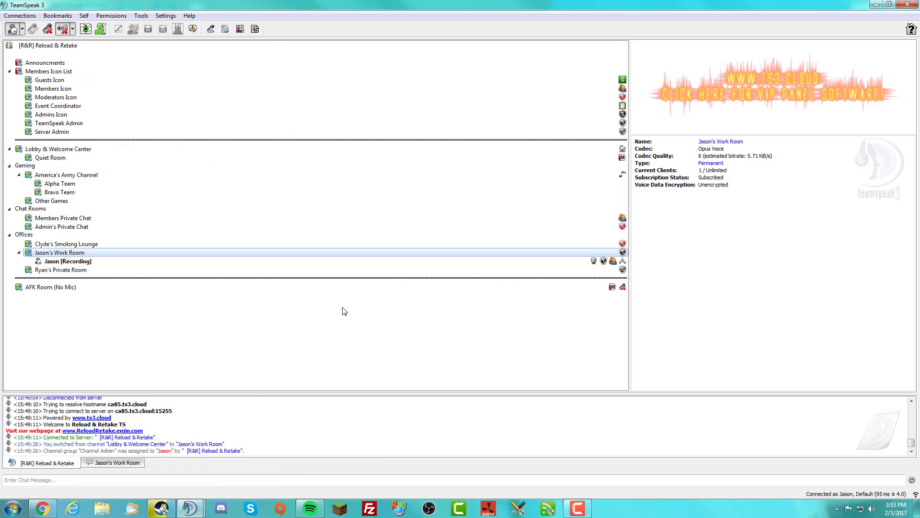
click(112, 16)
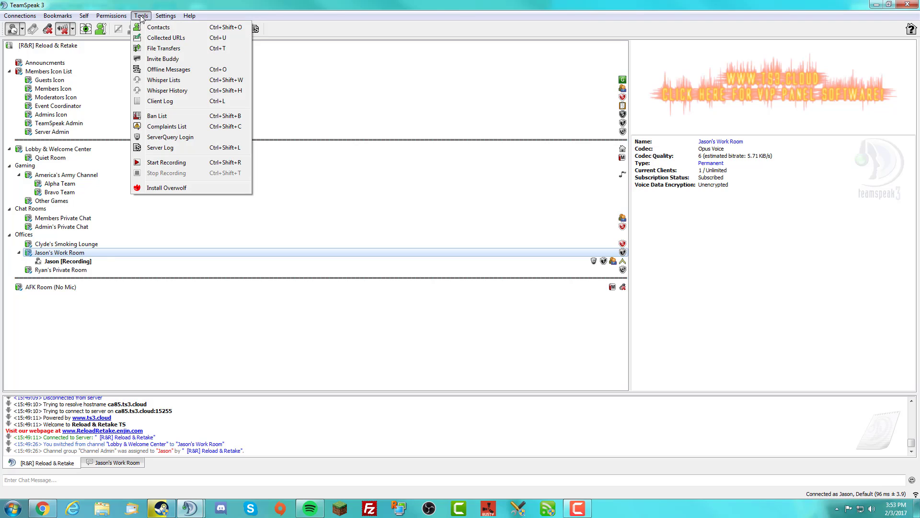
mouse_move(113, 16)
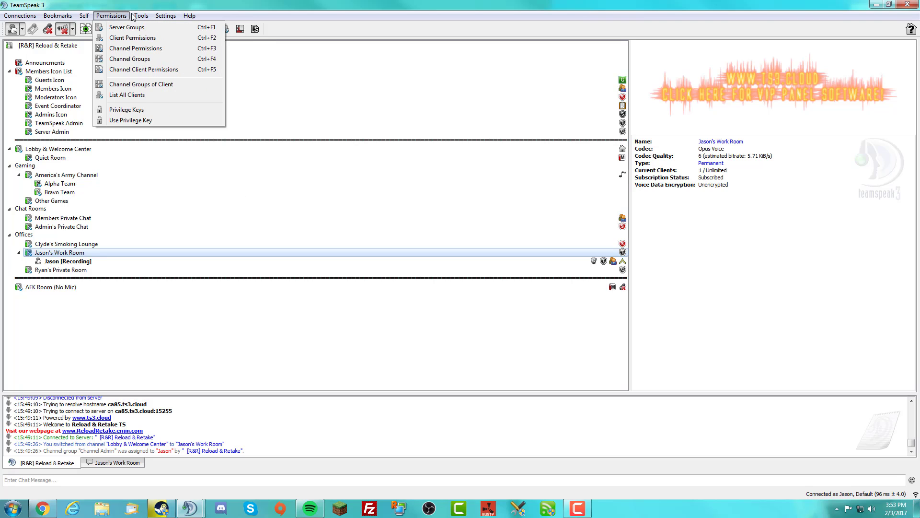
mouse_move(142, 16)
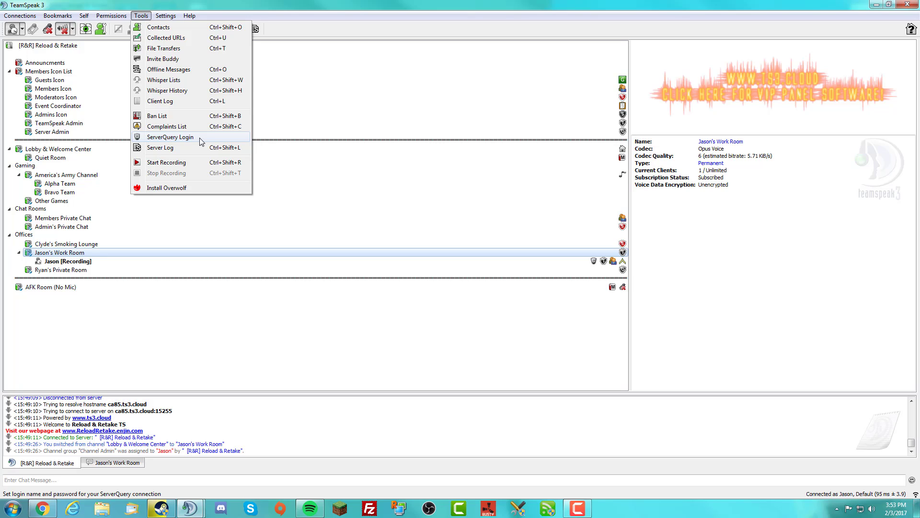
click(190, 508)
click(230, 448)
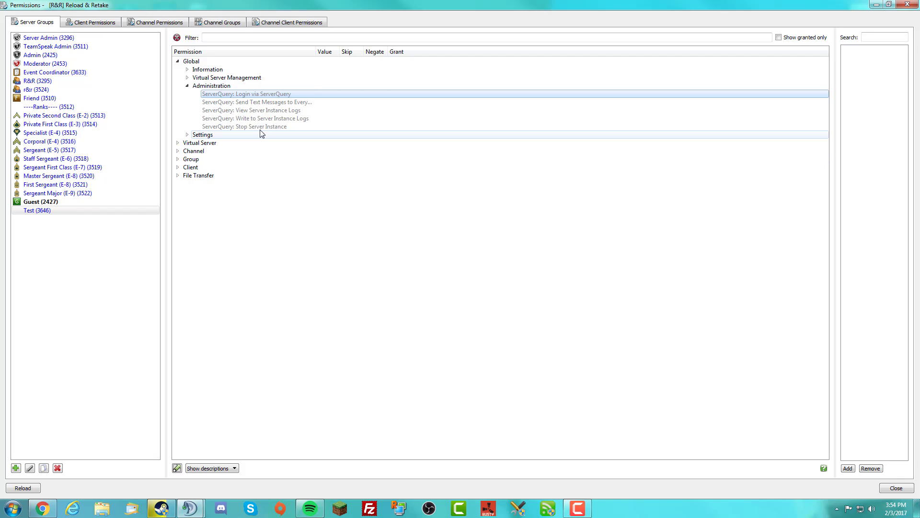
Step: Review the remaining Global Administration permissions and the Global Settings permissions, and collapse the Global category
click(264, 105)
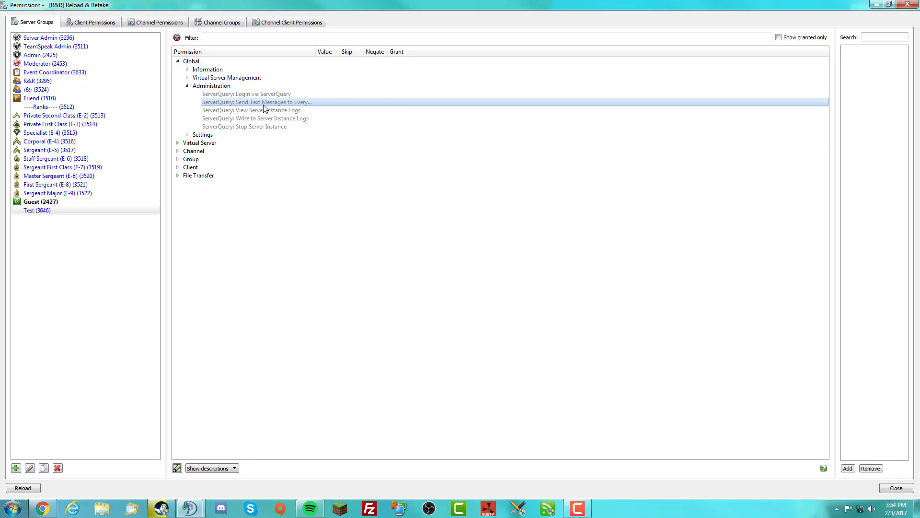
double_click(218, 86)
double_click(219, 95)
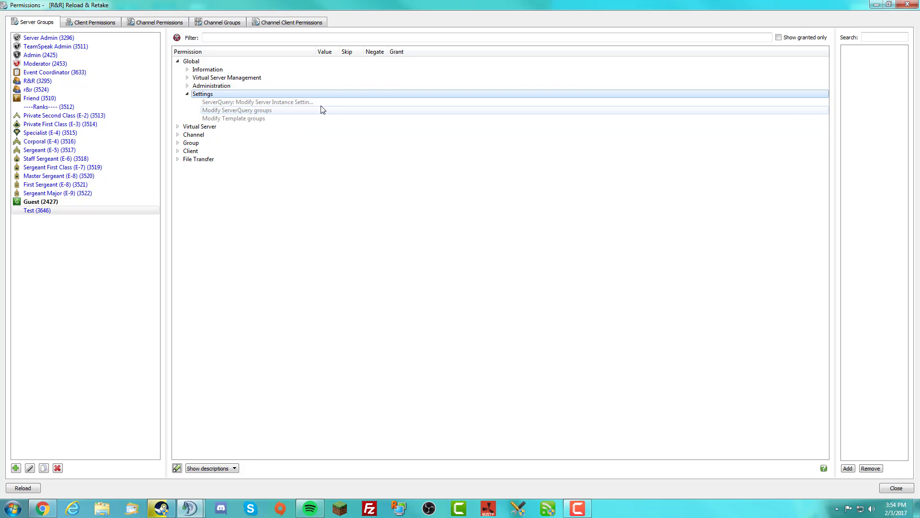
double_click(224, 93)
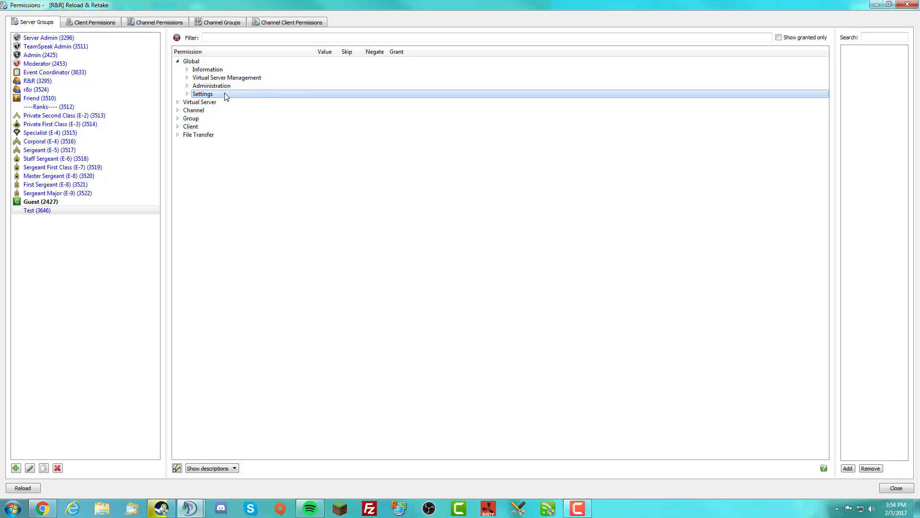
click(220, 62)
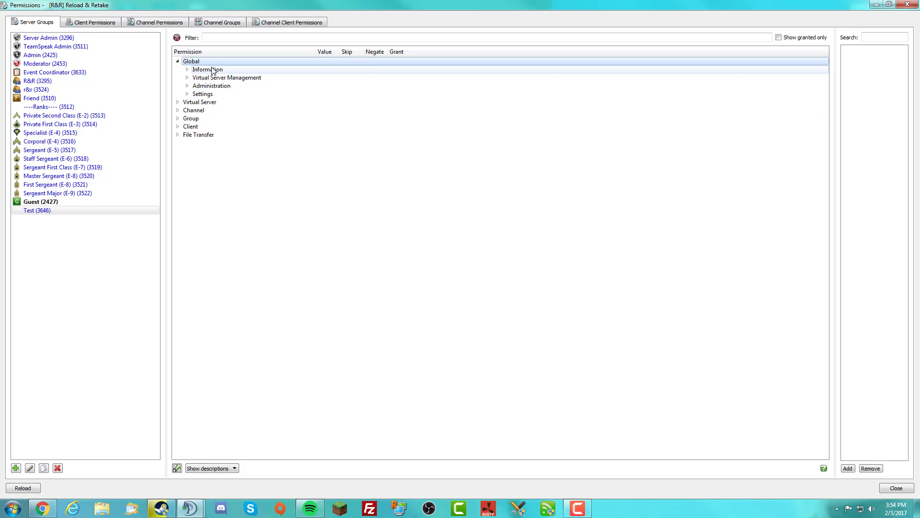
double_click(218, 62)
Step: Examine the Information permissions of the Virtual Server category and the descriptions of its entries
double_click(208, 70)
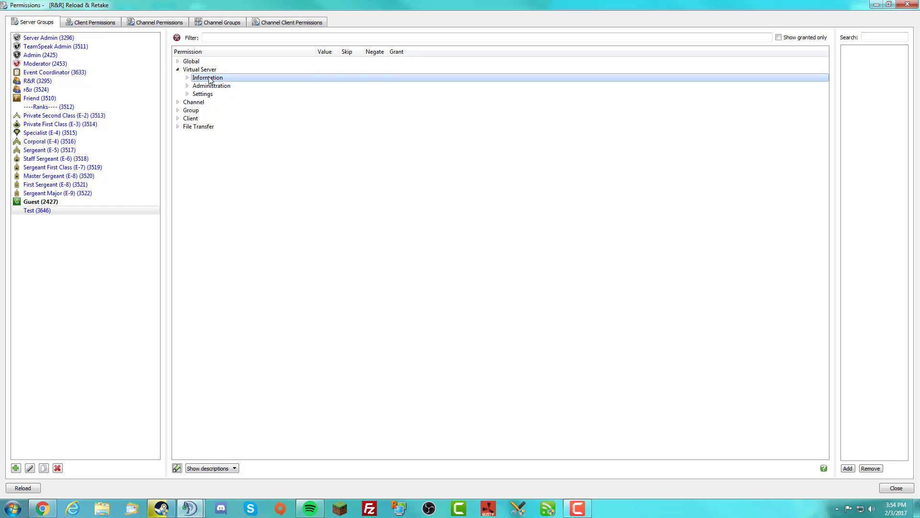
double_click(208, 77)
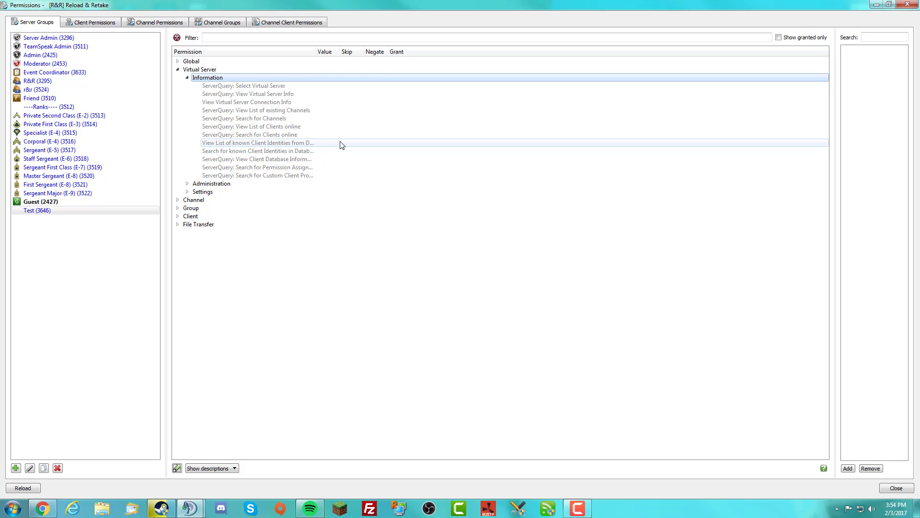
mouse_move(303, 121)
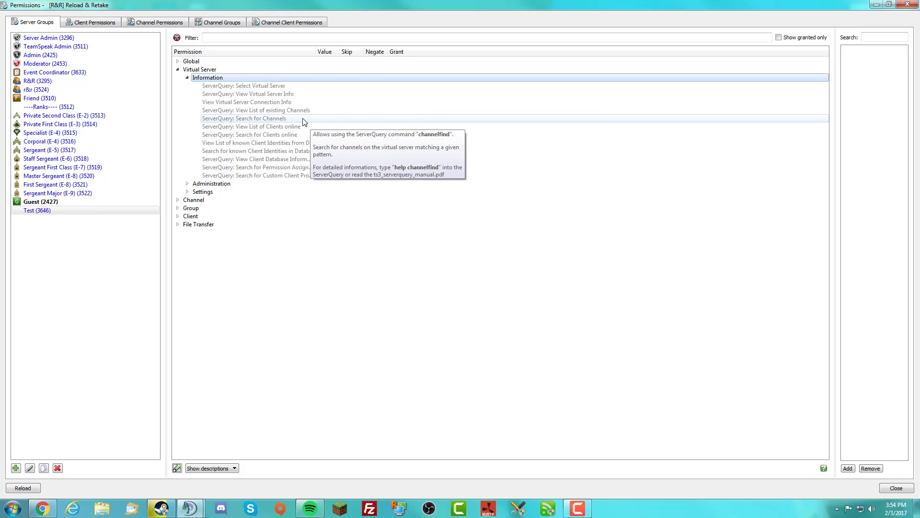
mouse_move(286, 107)
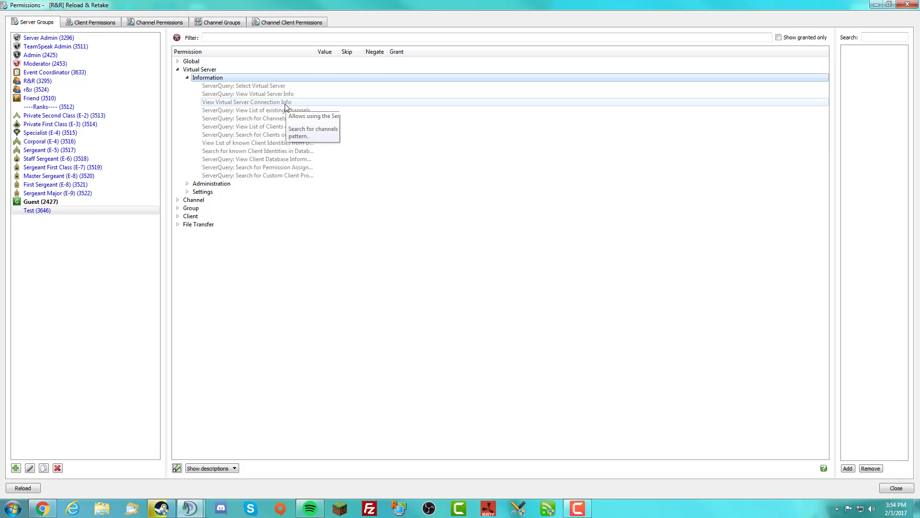
double_click(243, 78)
Step: Review the Virtual Server category's Administration and Settings permissions, including the description of Modify Virtual Server Name
click(235, 88)
double_click(235, 88)
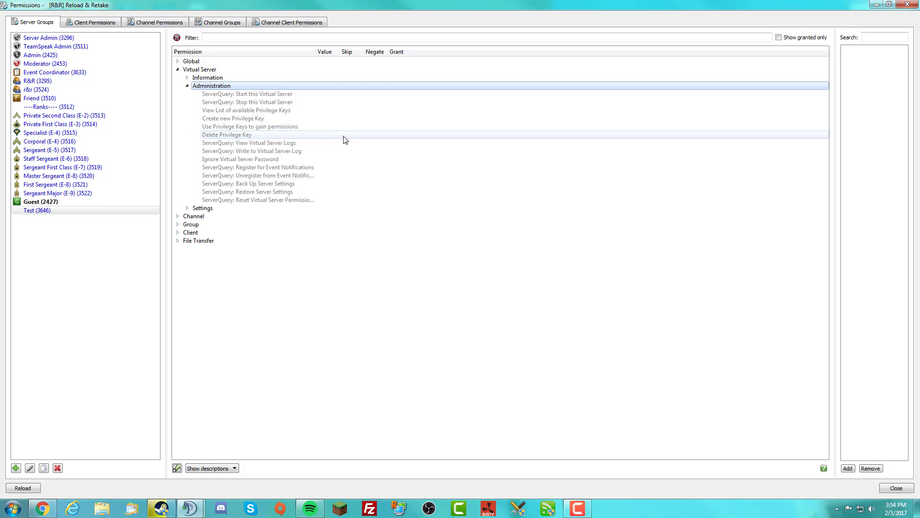
double_click(251, 86)
click(242, 95)
double_click(249, 94)
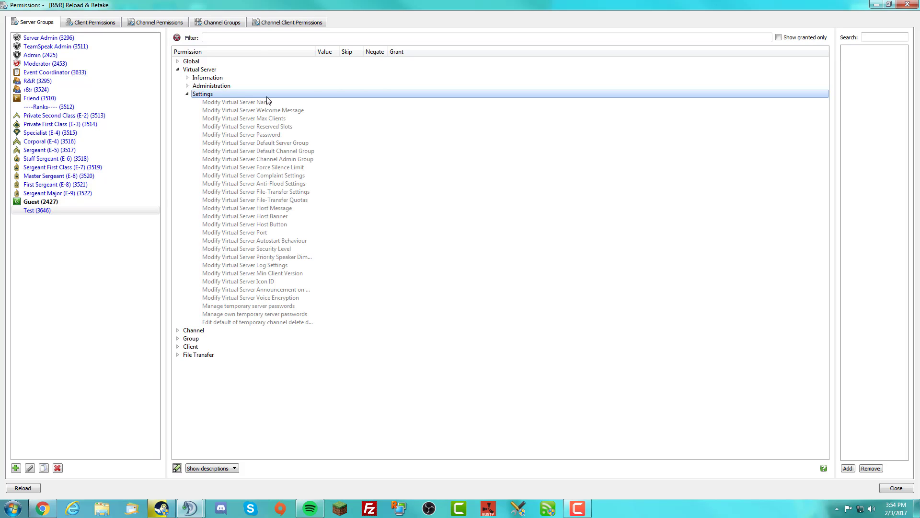
mouse_move(301, 103)
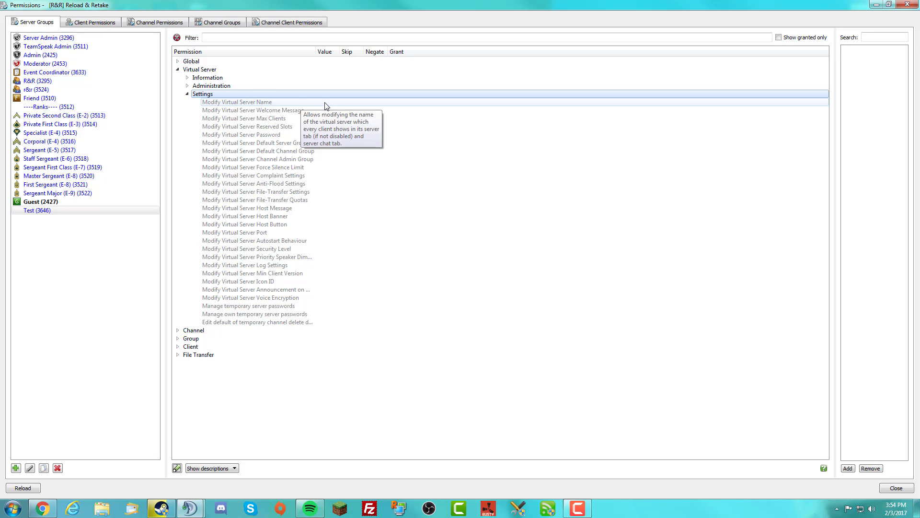
Step: Open the virtual server settings of [R&R] Reload & Retake from the main window and read through its welcome message
click(193, 506)
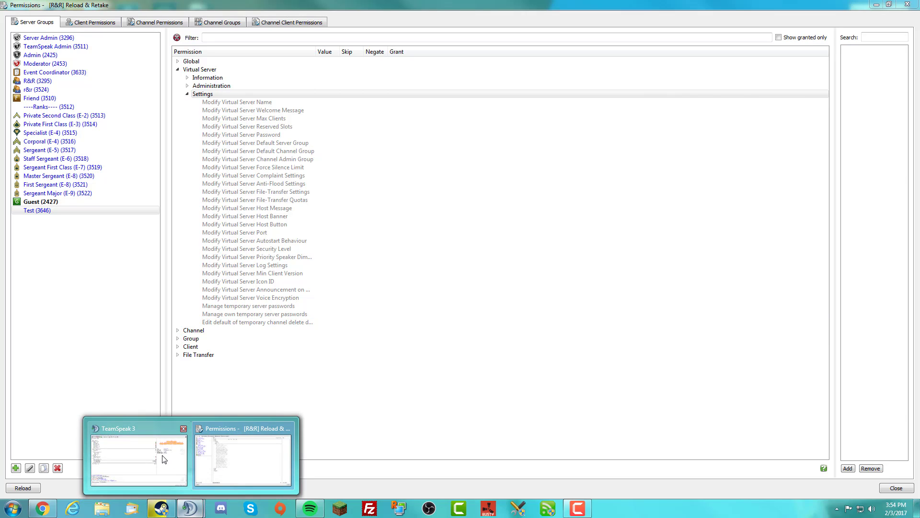
click(134, 453)
click(75, 46)
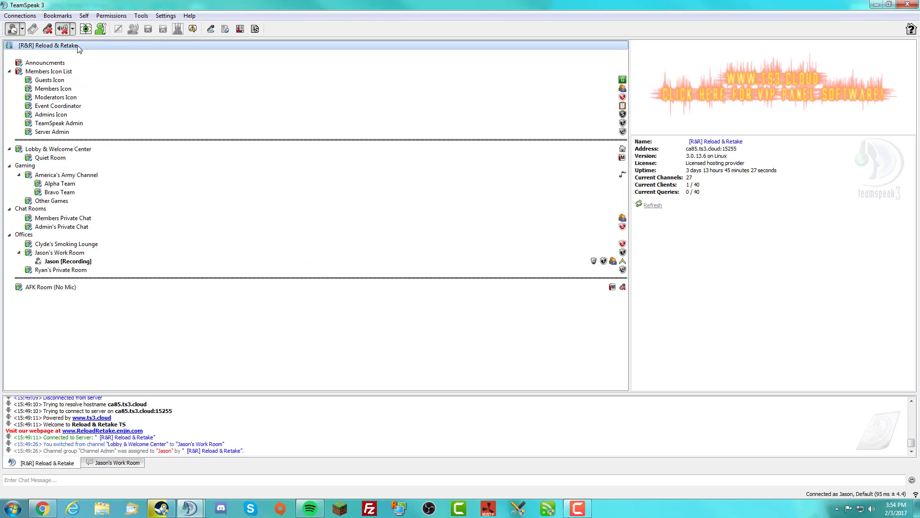
right_click(78, 46)
click(110, 78)
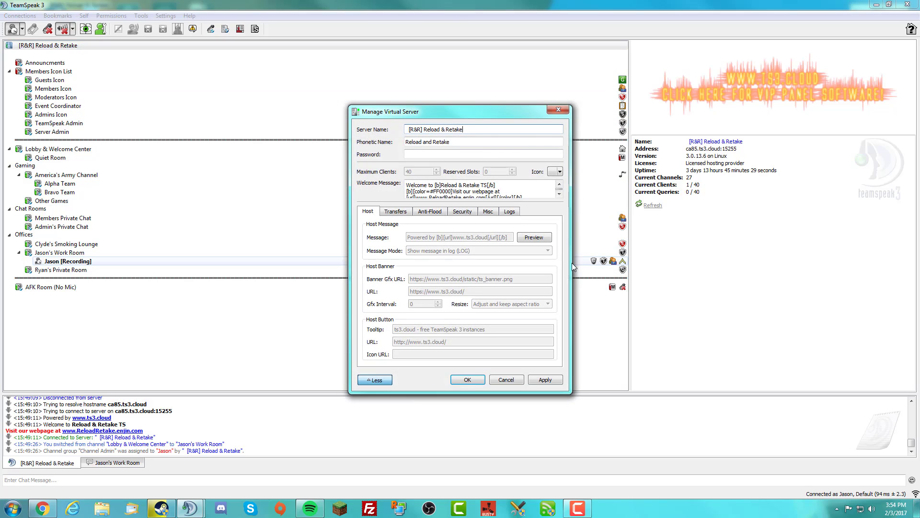
scroll(511, 186, down, 1)
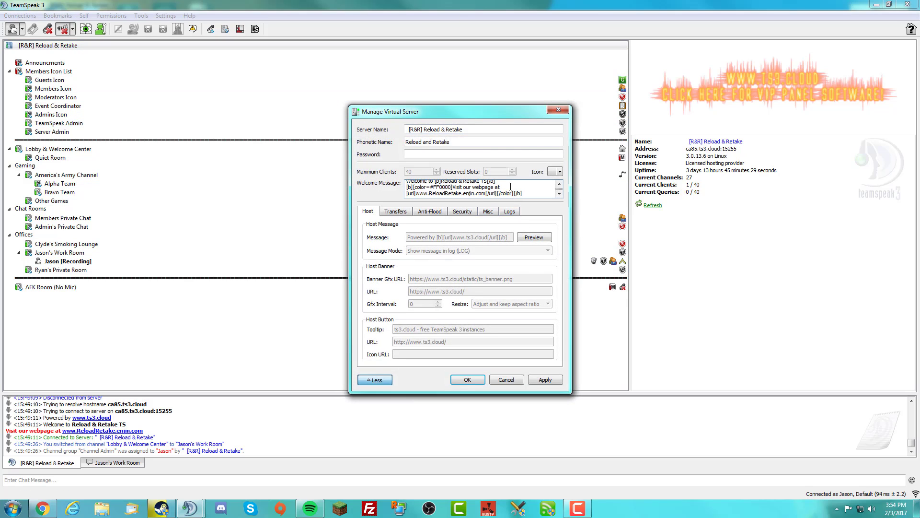
Step: Look through the virtual server's name fields and its Host, Transfers, Anti-Flood, Security, Misc and Logs settings, and close them without changes
scroll(510, 187, up, 1)
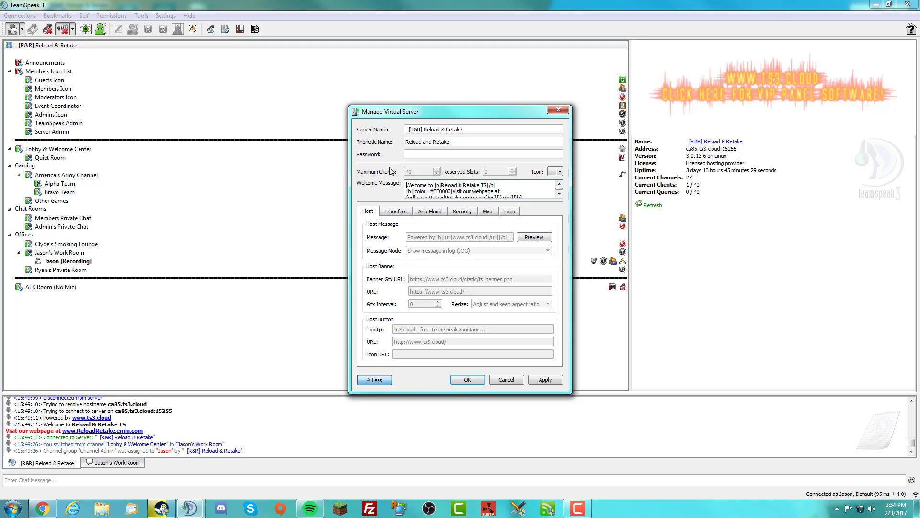
click(469, 143)
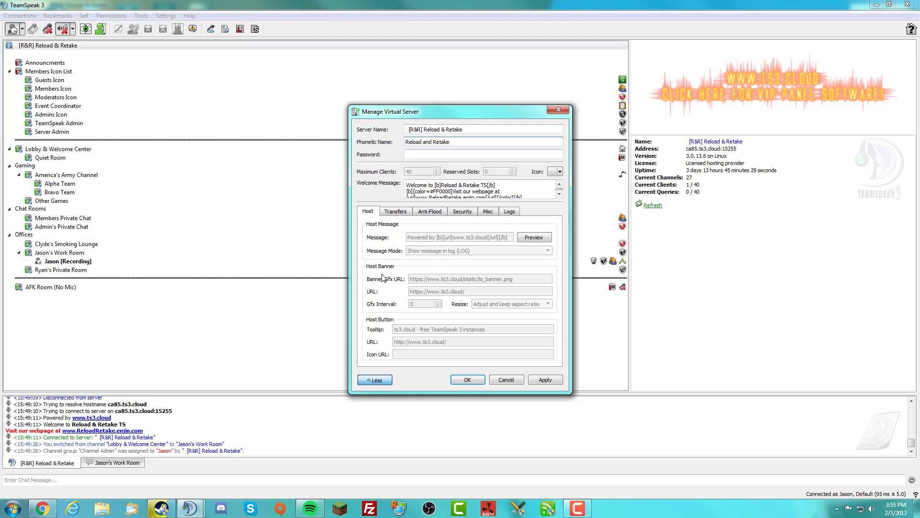
click(392, 213)
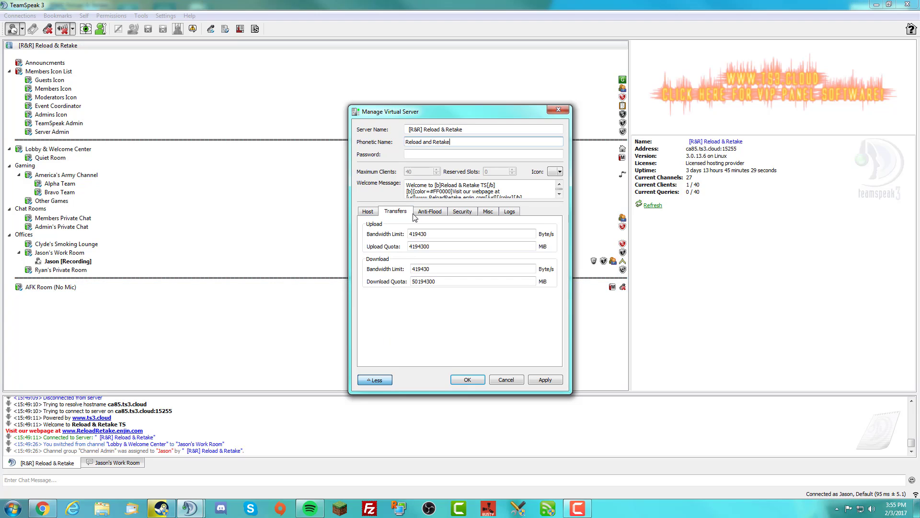
click(437, 213)
click(461, 214)
click(488, 214)
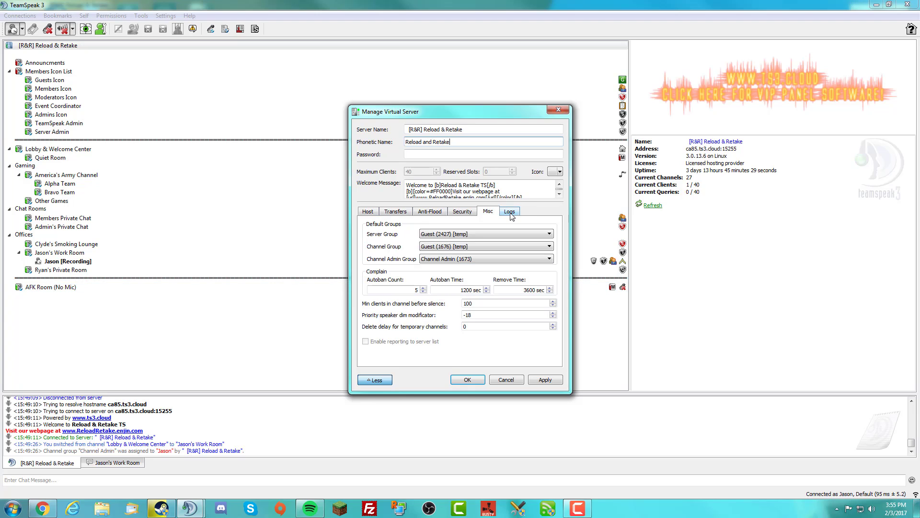
click(511, 214)
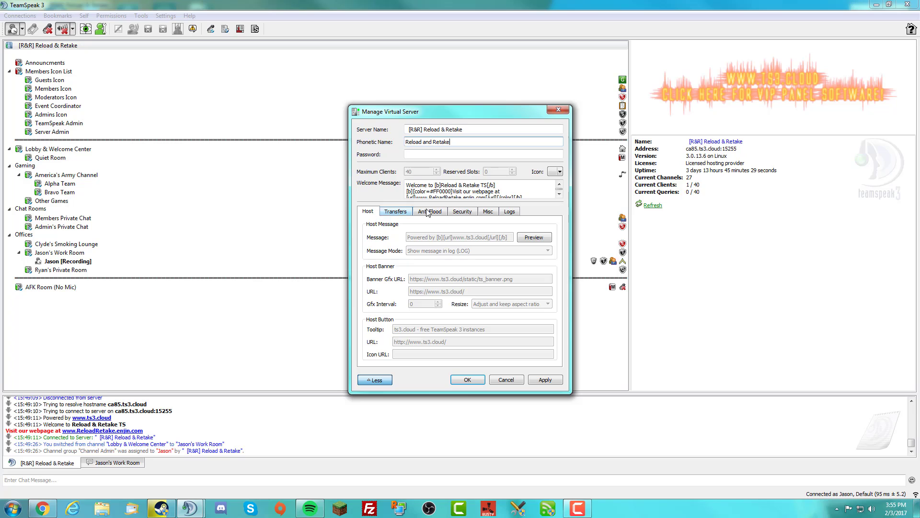
click(557, 110)
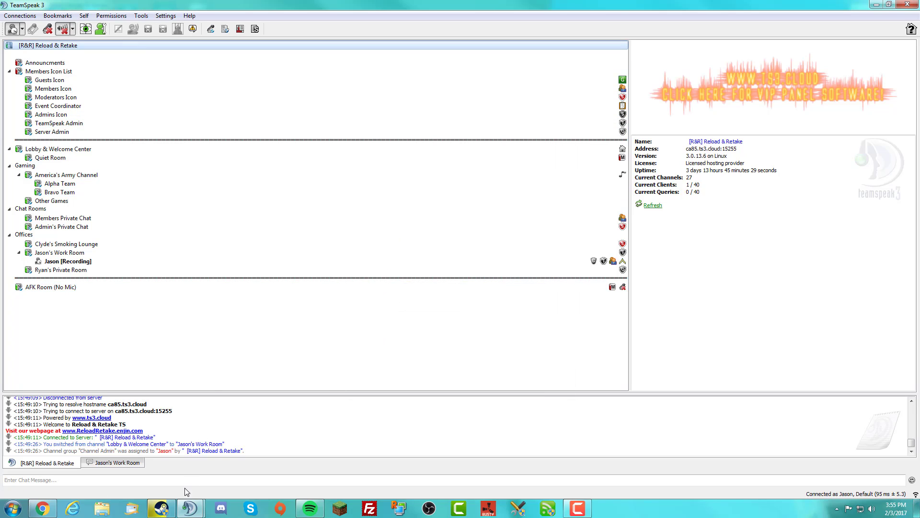
Step: Return to the Permissions window and collapse the Virtual Server category with its Settings group
click(190, 507)
click(232, 456)
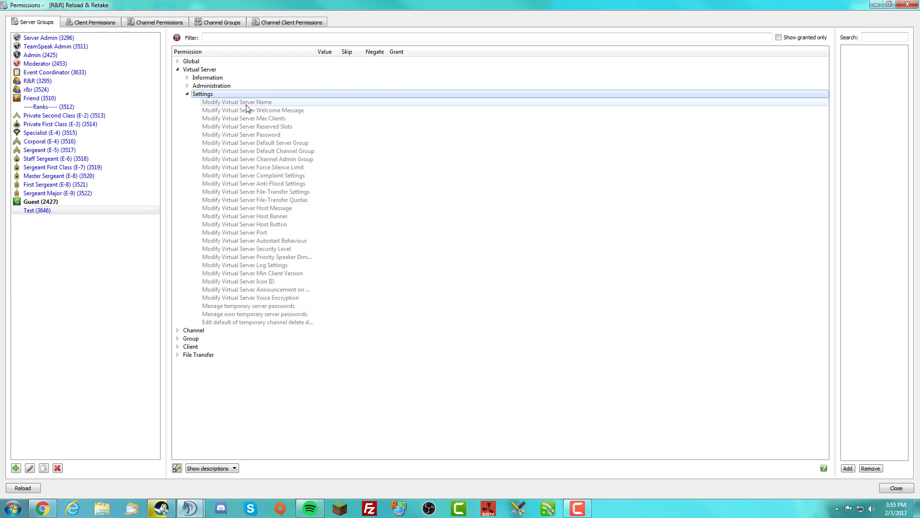
double_click(210, 95)
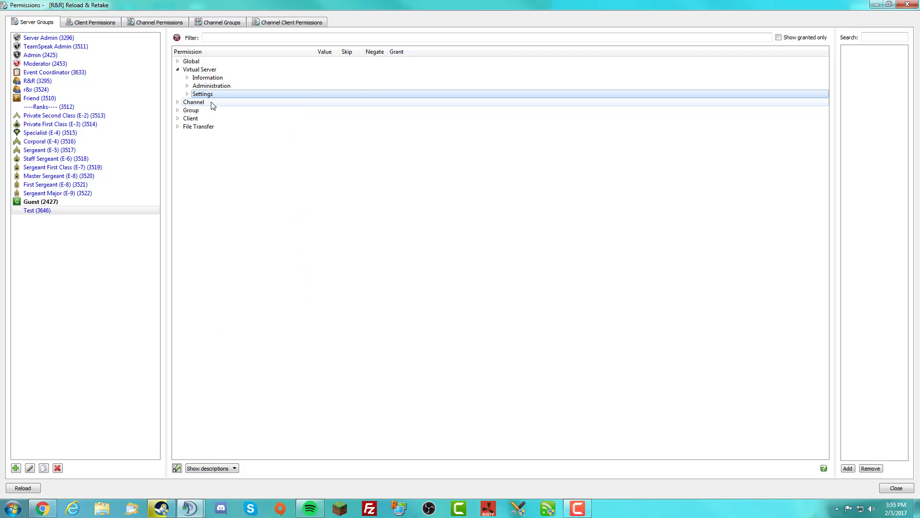
double_click(206, 69)
Step: Examine the Channel category's Information and Create permissions, including the description of Create Sub-Channels
double_click(210, 78)
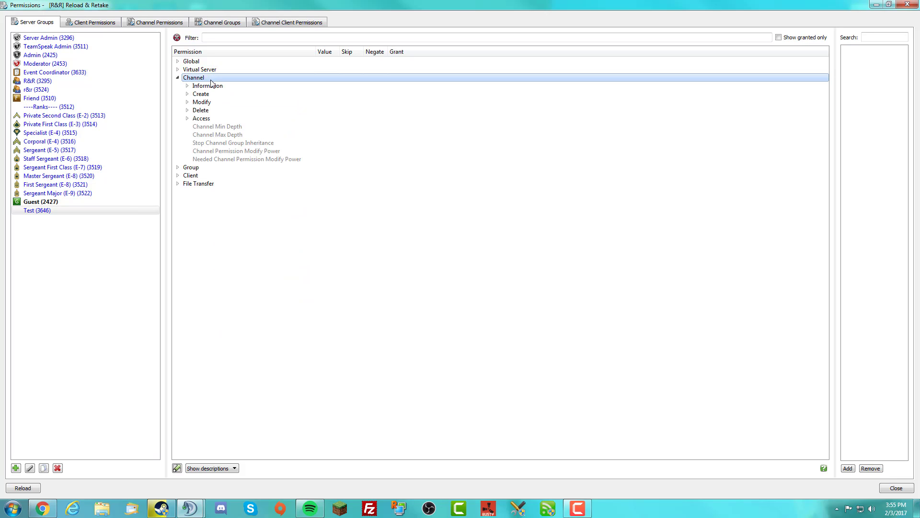
click(213, 85)
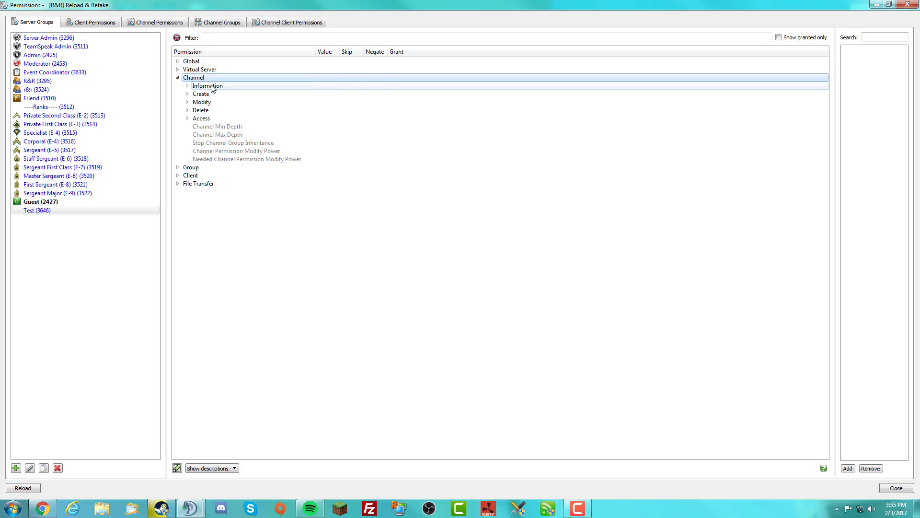
double_click(213, 87)
double_click(212, 87)
double_click(204, 94)
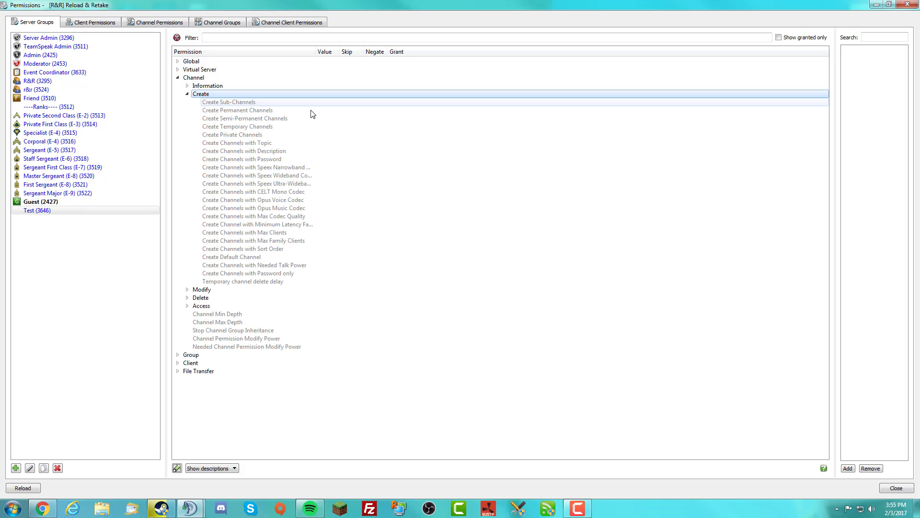
mouse_move(291, 107)
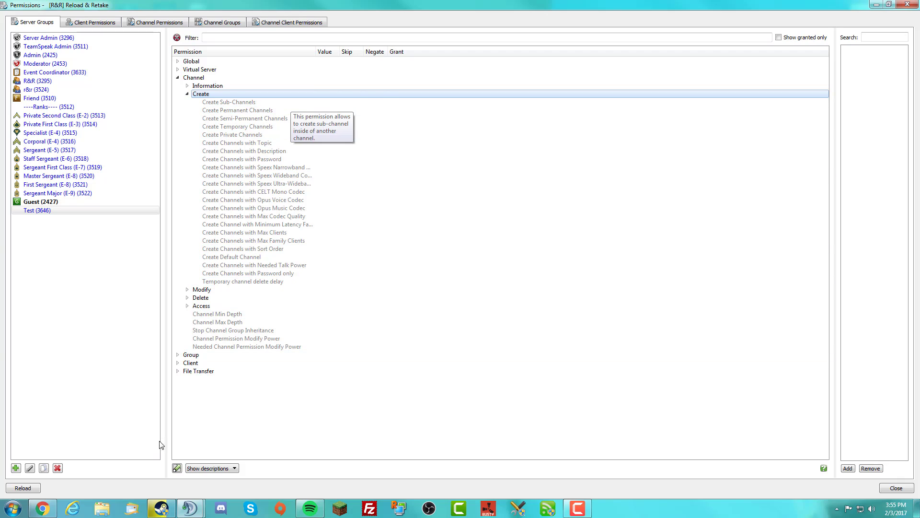
Step: Inspect America's Army Channel and its Alpha Team sub-channel in the main window as an example of channel nesting
click(190, 508)
click(153, 474)
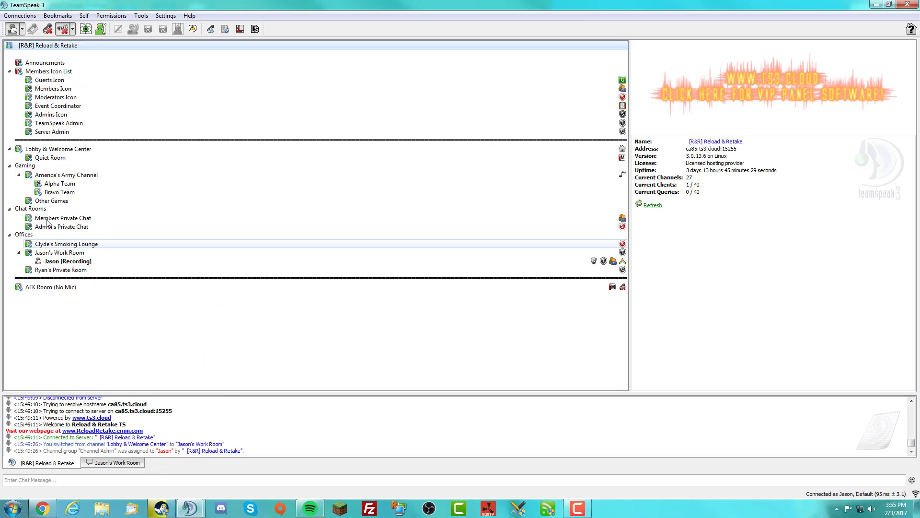
click(61, 185)
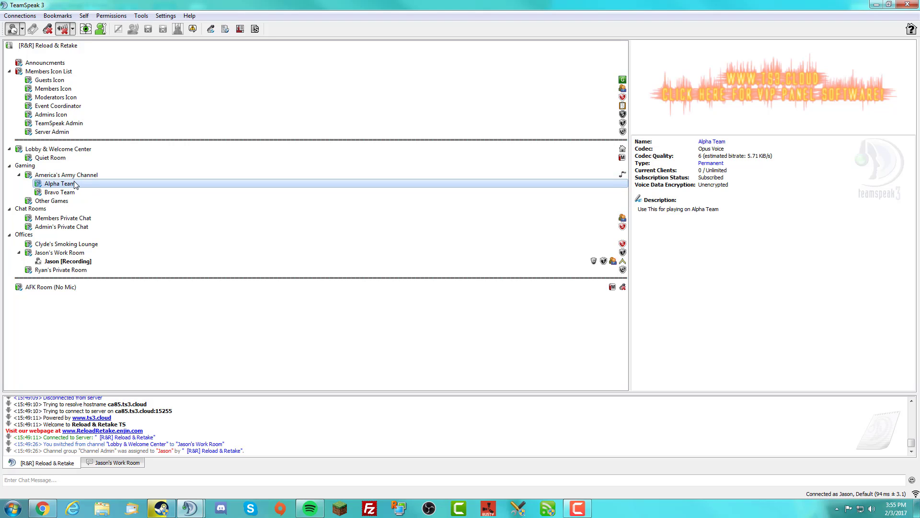
click(77, 176)
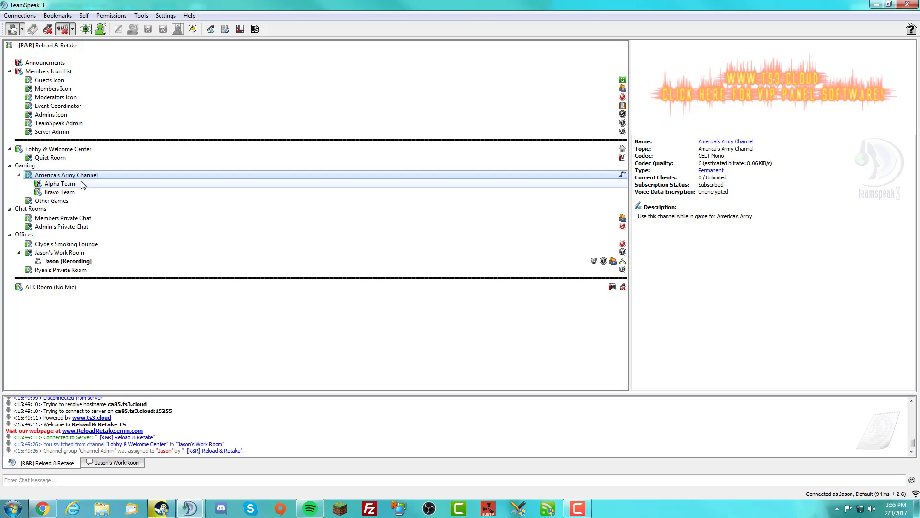
click(19, 175)
click(19, 175)
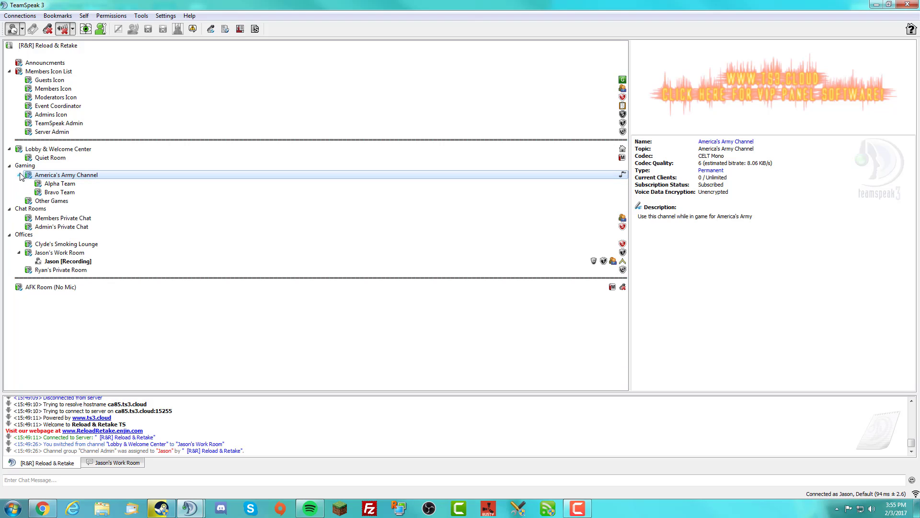
right_click(64, 176)
click(52, 176)
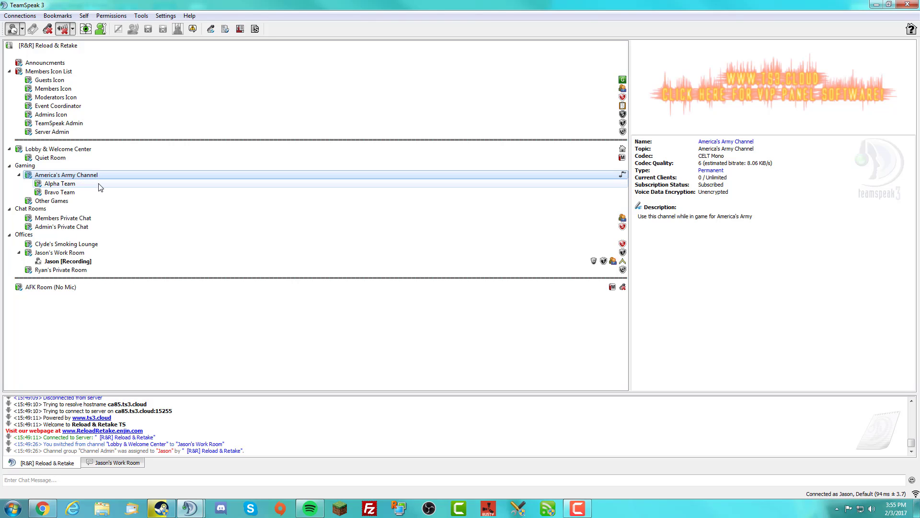
Step: Back in the Permissions window, review the Create permissions from temporary and semi-permanent channels down to Create Channels with Max Family Clients
click(876, 4)
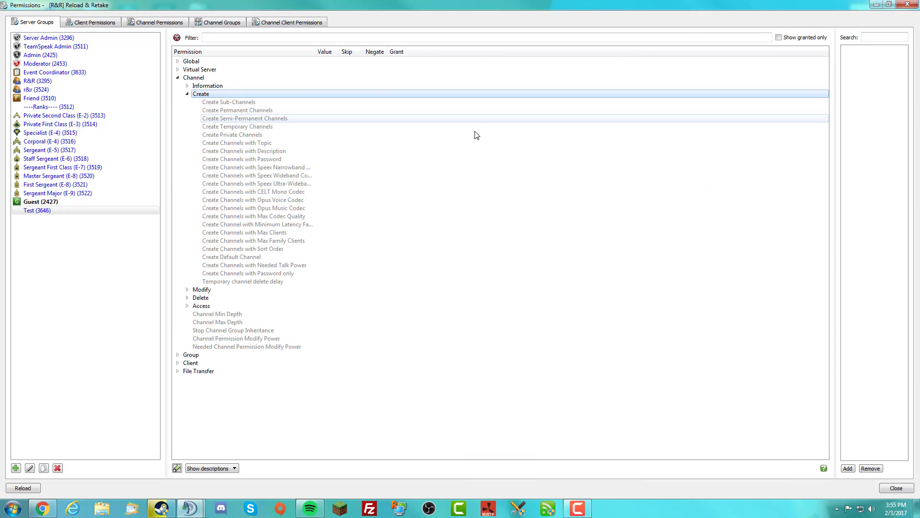
click(280, 126)
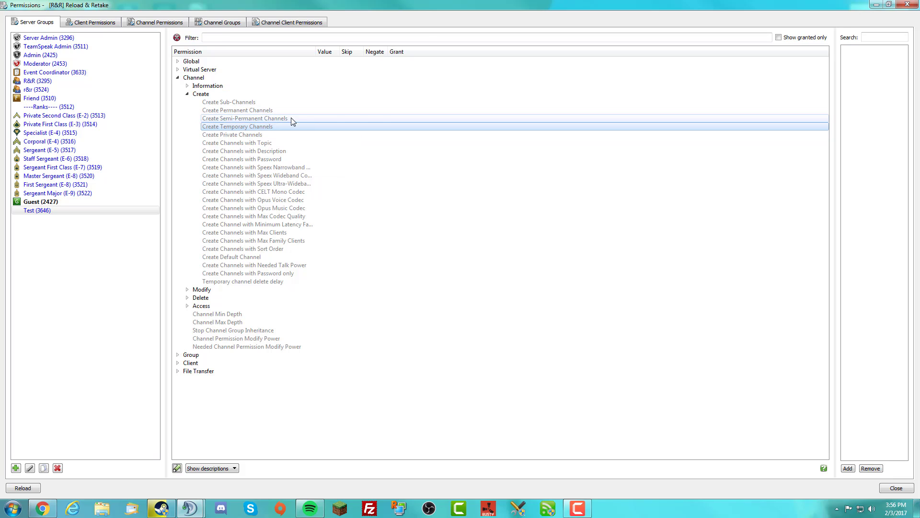
click(292, 121)
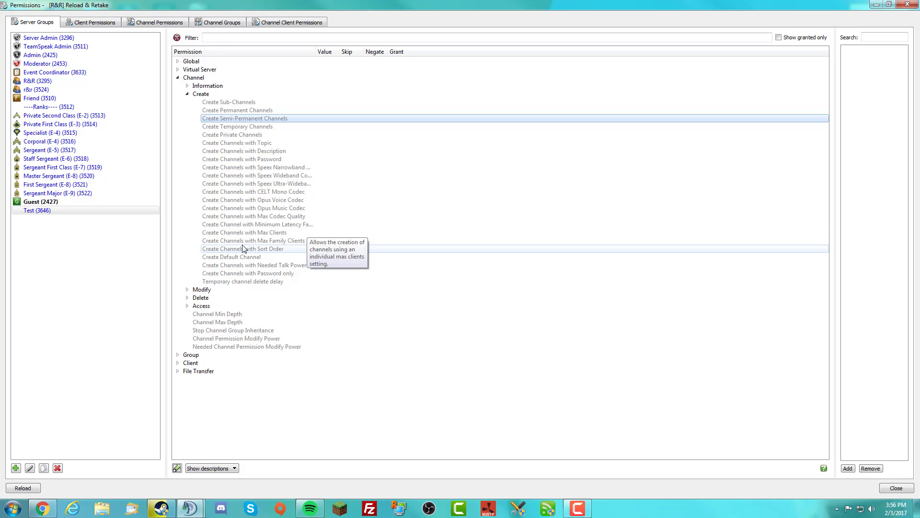
click(255, 241)
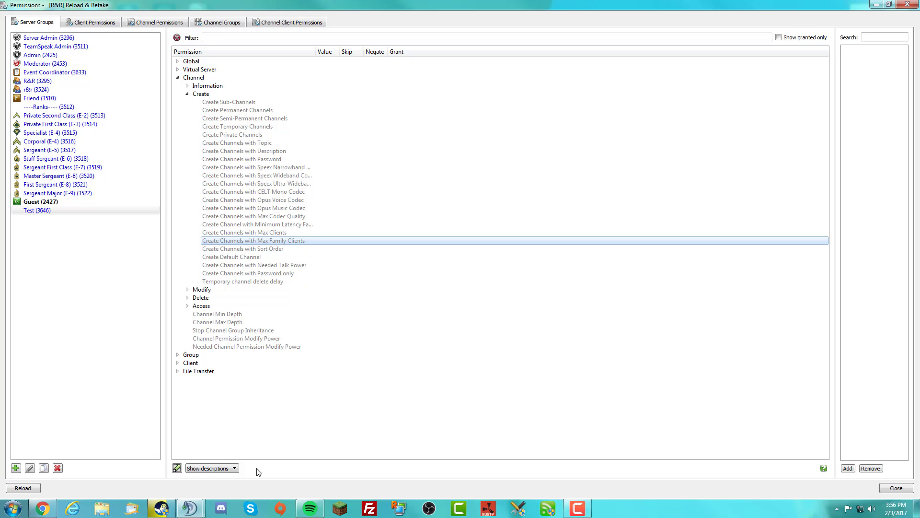
Step: Check the Alpha Team sub-channel in the main window as an example of a channel family, and return to the Permissions window
mouse_move(190, 508)
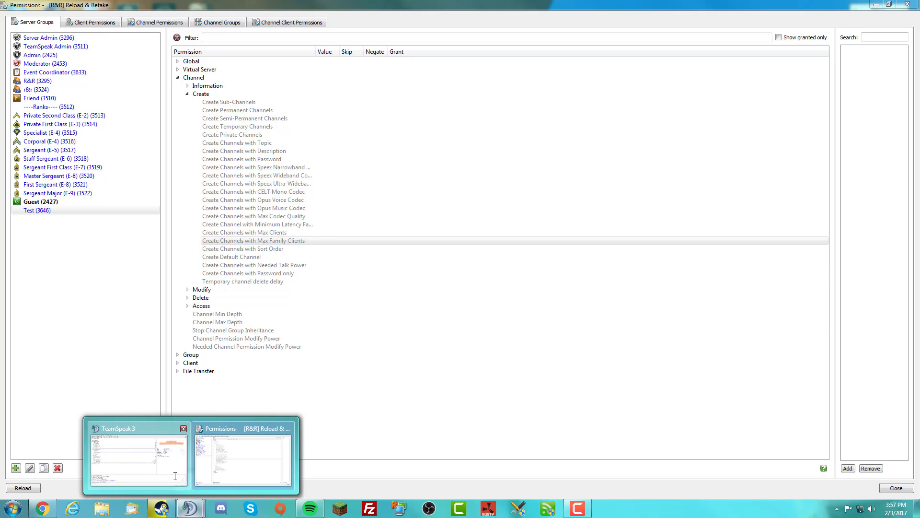
click(209, 448)
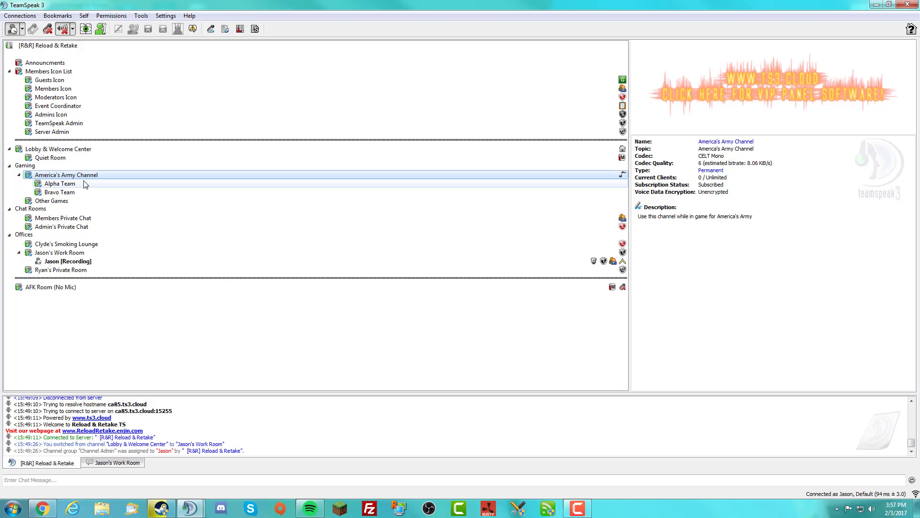
drag(60, 184, 108, 211)
mouse_move(190, 507)
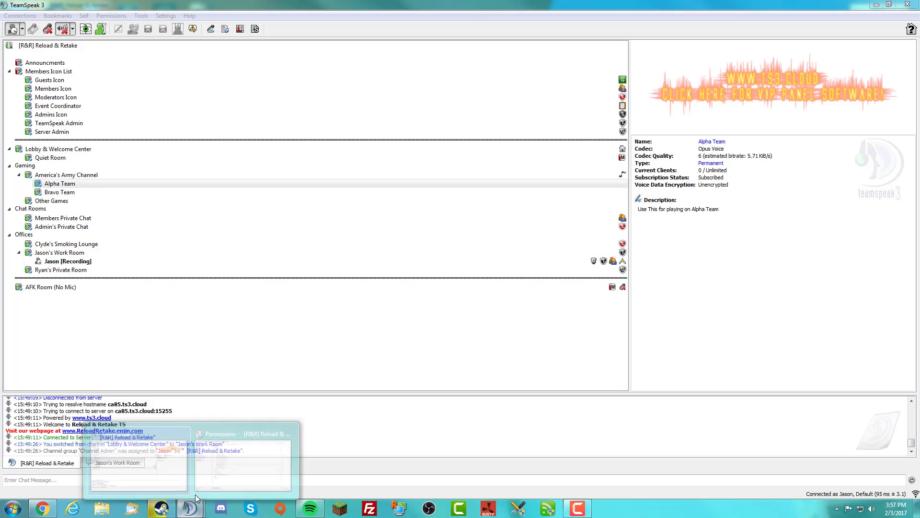
click(254, 453)
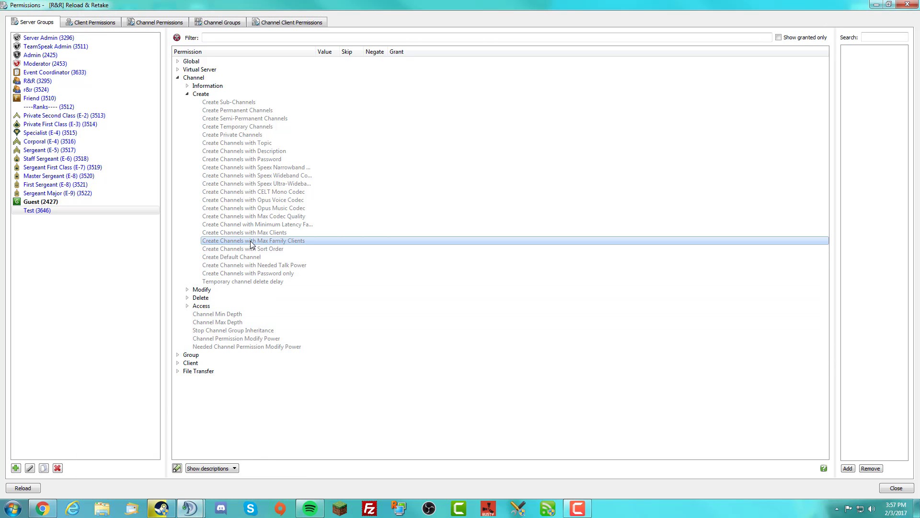
Step: Select the Create Default Channel permission and check the Lobby & Welcome Center channel's details in the main window as its example
click(263, 257)
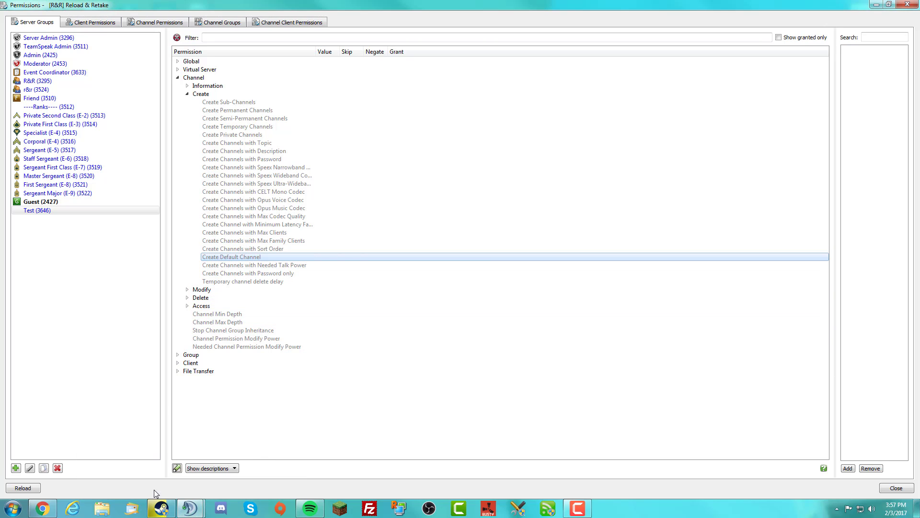
mouse_move(190, 507)
click(188, 406)
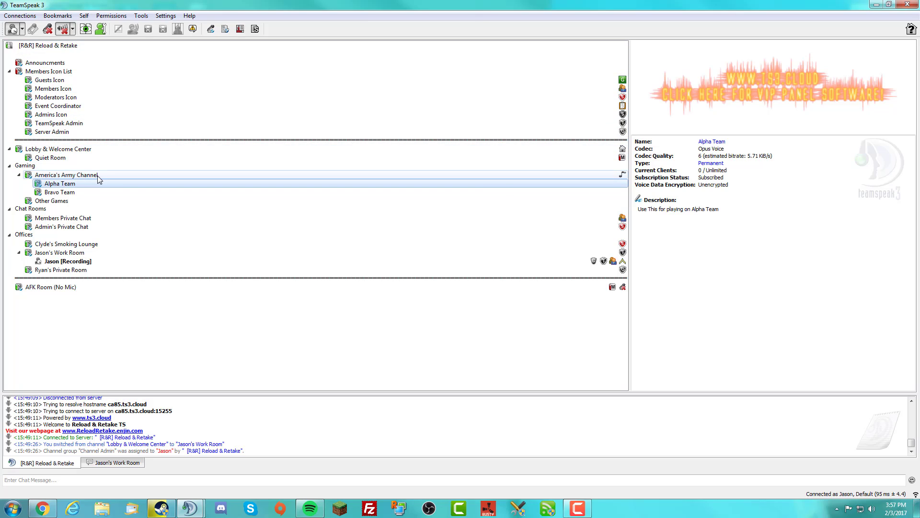
click(66, 151)
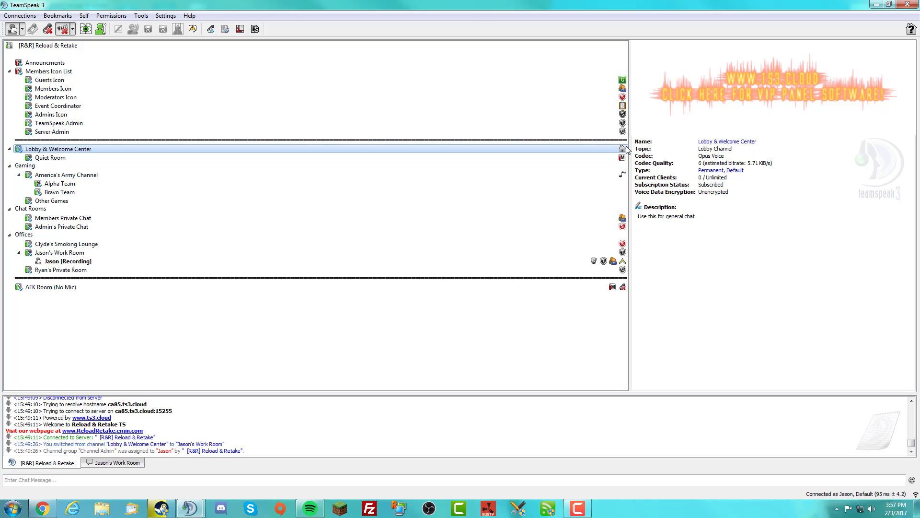
click(876, 5)
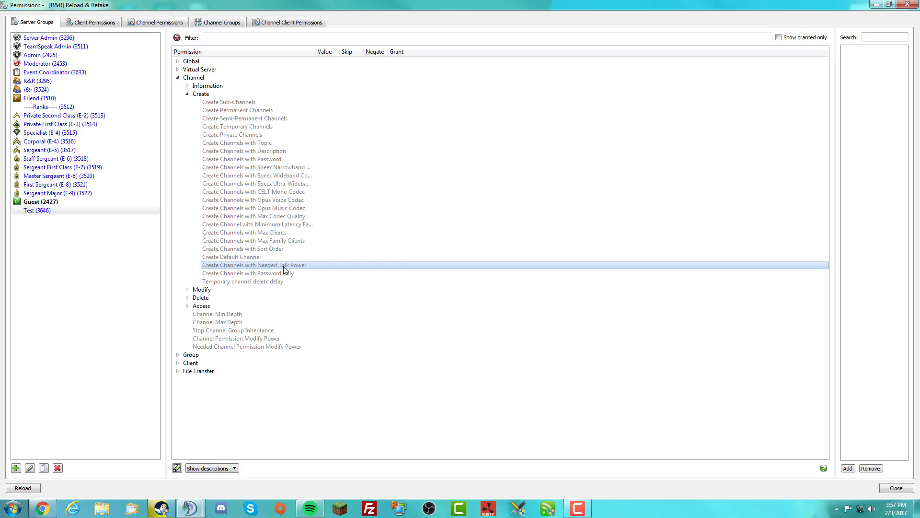
Step: Read the descriptions of the last channel creation permissions: Needed Talk Power, Password only and Temporary channel delete delay
mouse_move(284, 267)
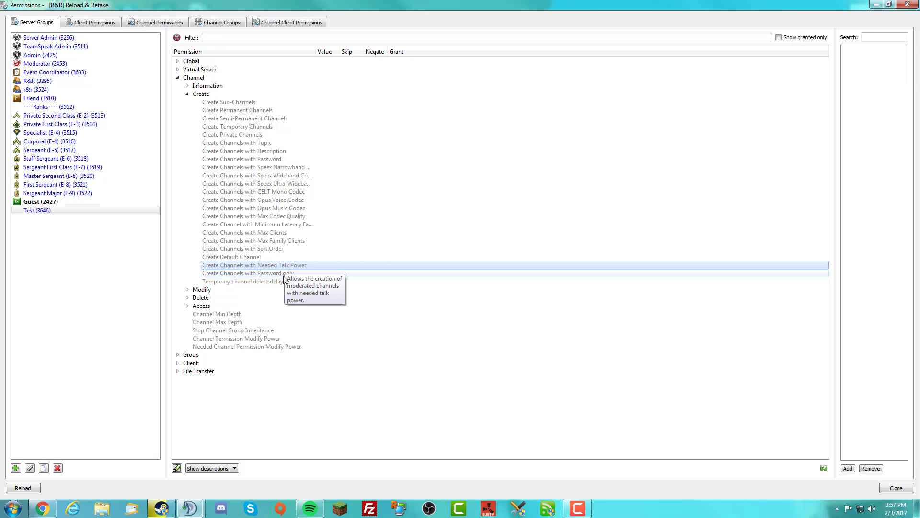
click(283, 274)
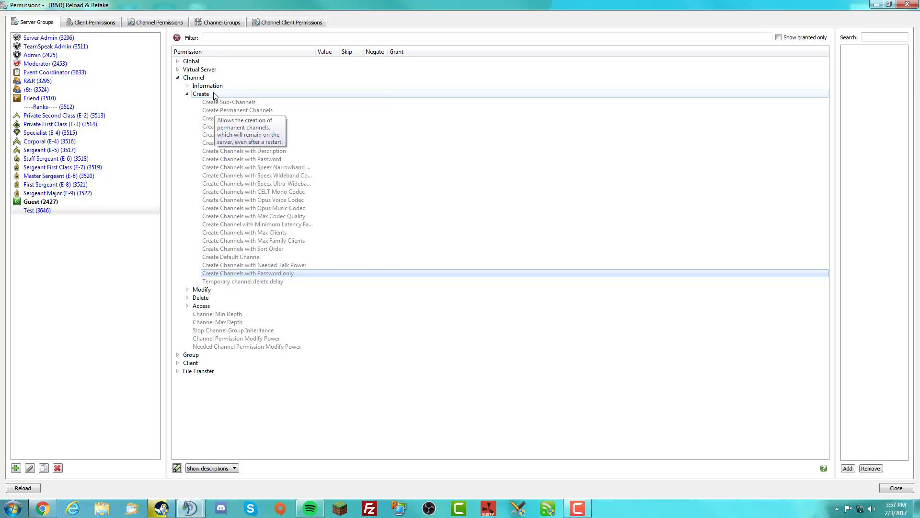
click(215, 94)
click(298, 282)
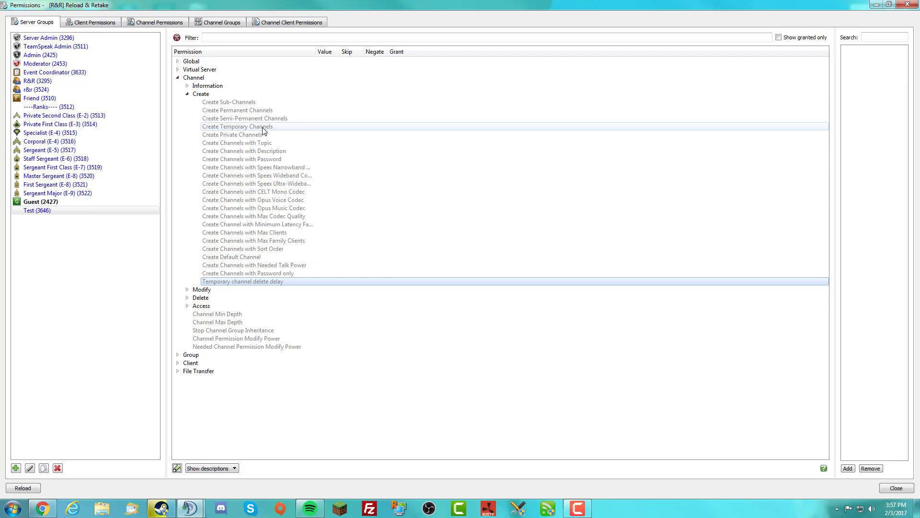
click(280, 127)
click(278, 282)
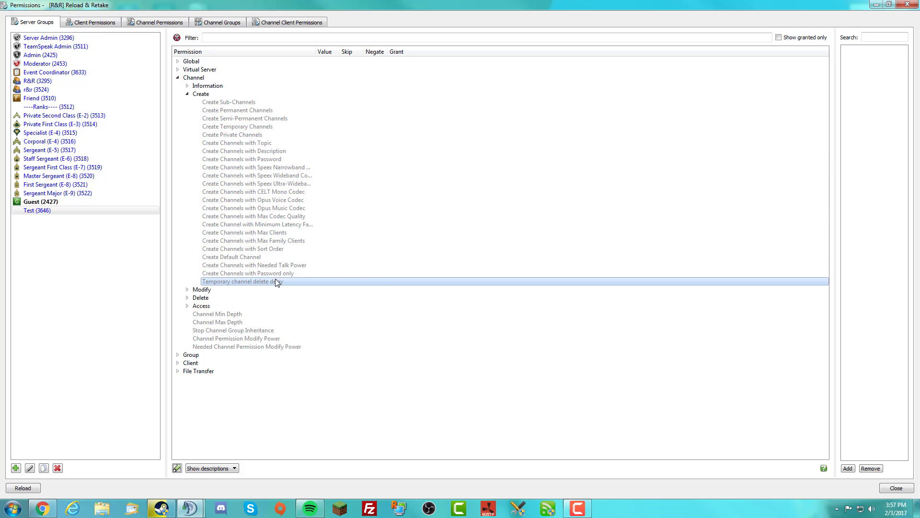
mouse_move(309, 260)
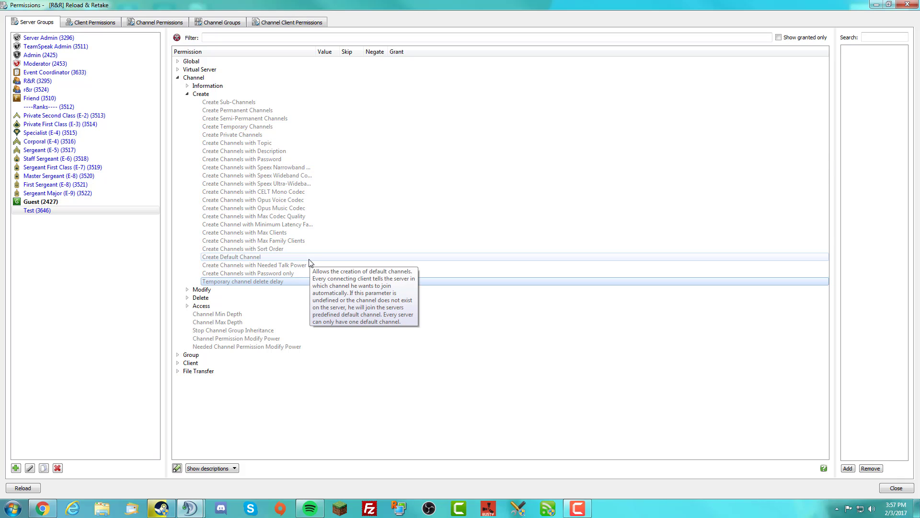
mouse_move(292, 285)
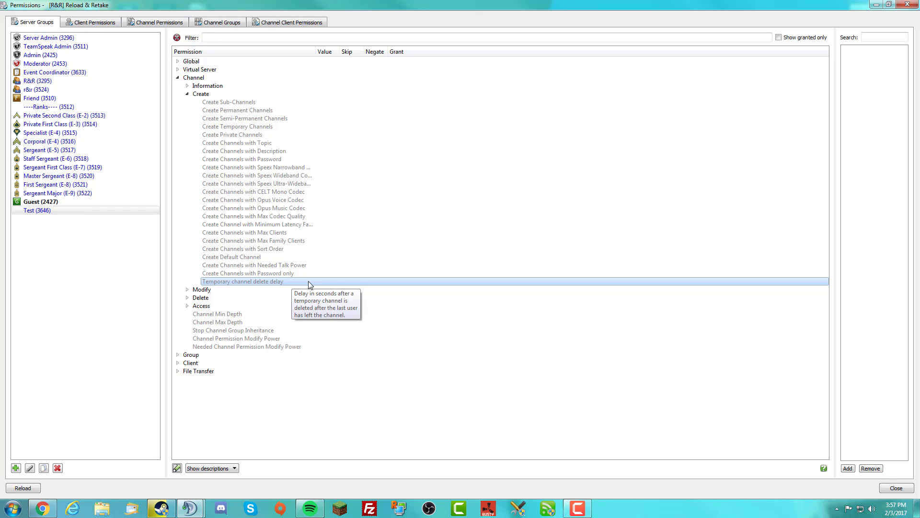
Step: Review the channel Modify permissions and the channel Delete permissions, keeping only one of these categories expanded at a time
double_click(215, 95)
click(233, 102)
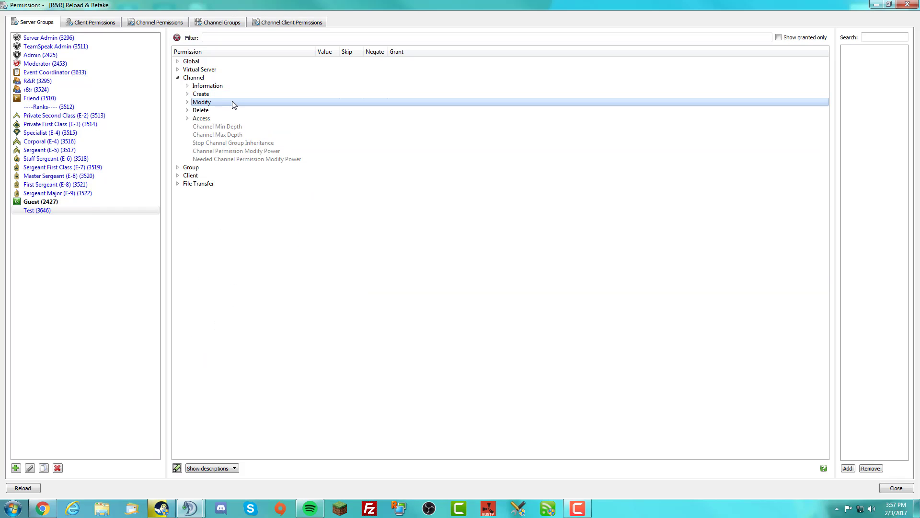
double_click(234, 103)
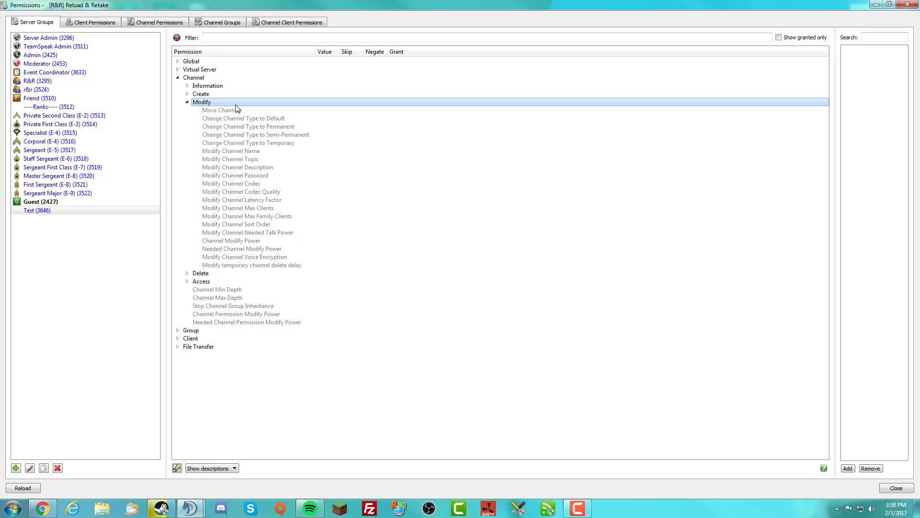
key(Left)
key(Down)
key(Right)
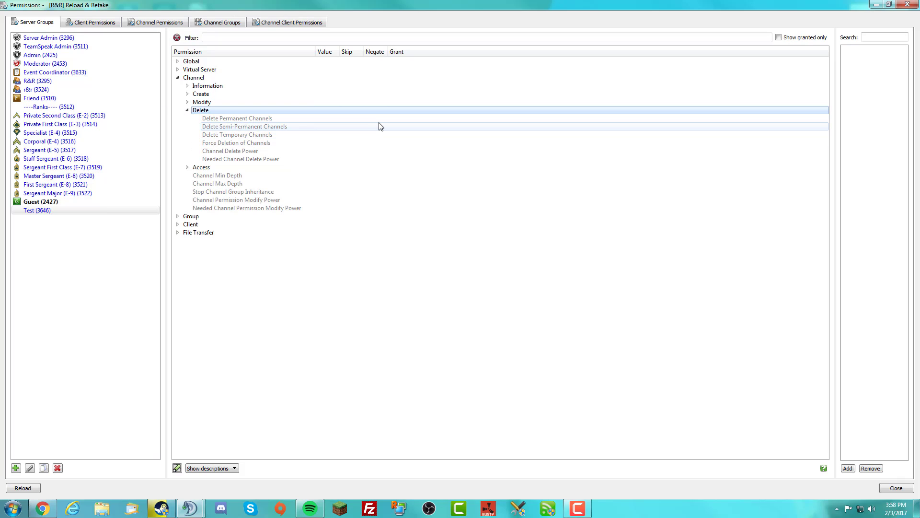
Step: Expand the channel Access category and read its permissions from Join Permanent Channels down to Ignore Channel Max Clients
double_click(258, 109)
click(249, 127)
double_click(248, 118)
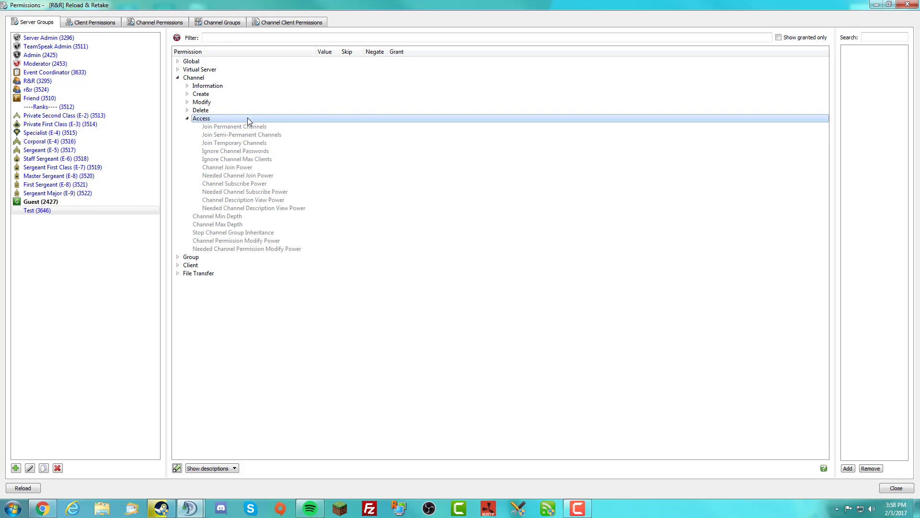
click(286, 127)
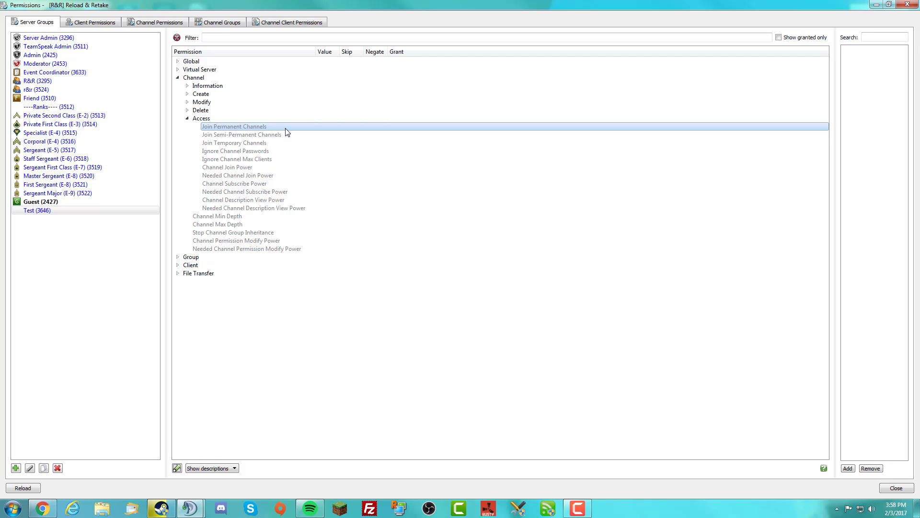
mouse_move(315, 138)
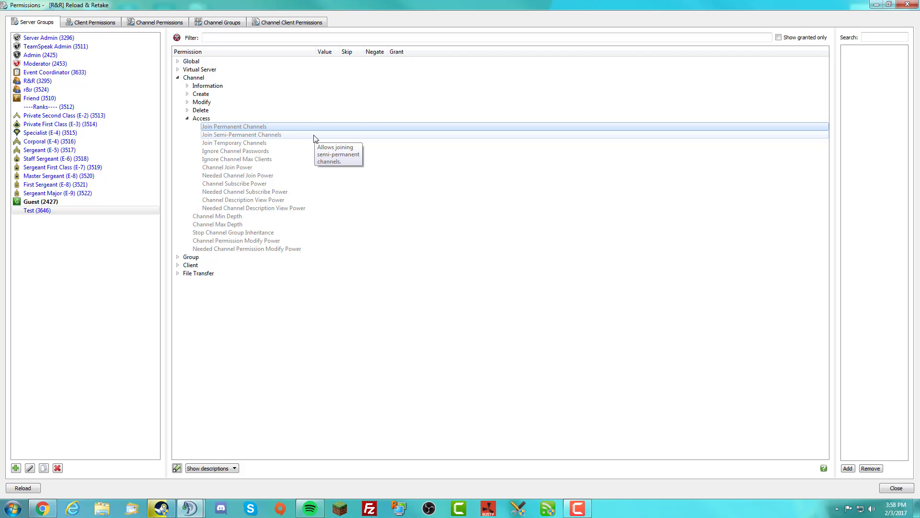
click(297, 152)
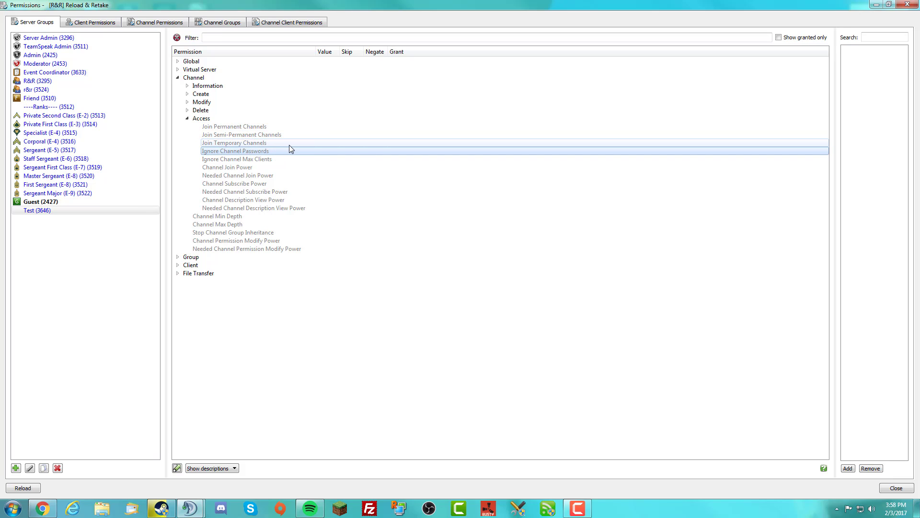
mouse_move(289, 145)
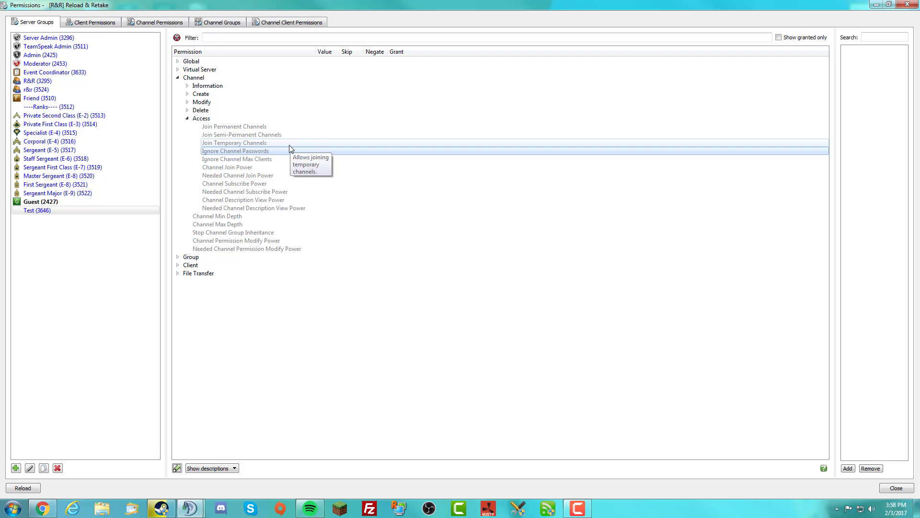
click(270, 161)
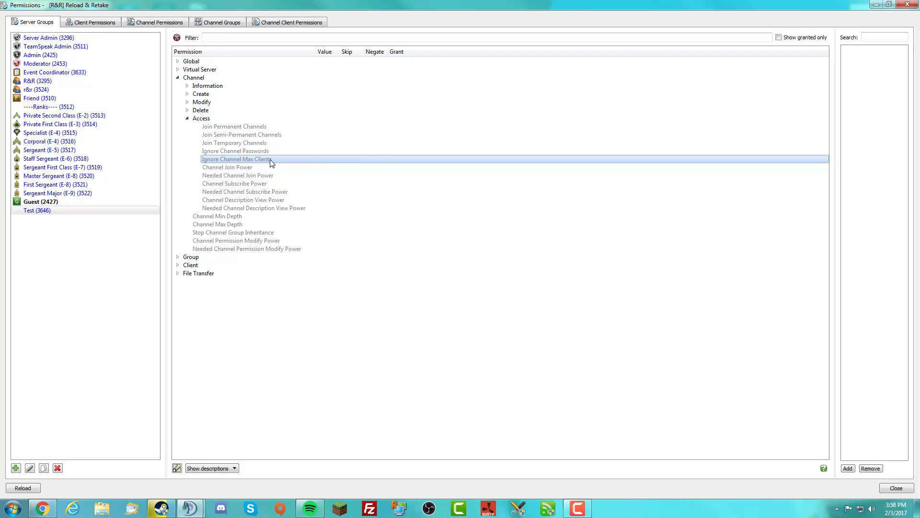
mouse_move(271, 164)
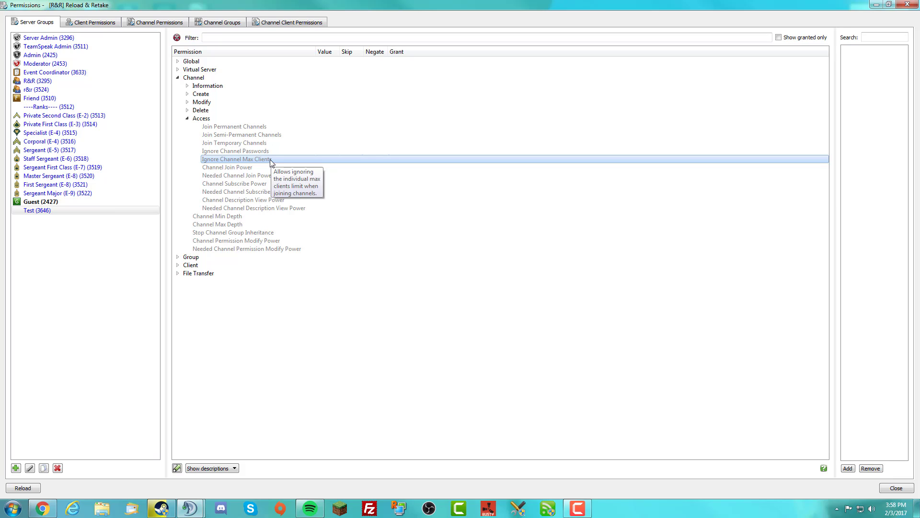
Step: Select Channel Join Power, check the needed join power in the Alpha Team channel's settings as its example, and return to the Permissions window
click(259, 167)
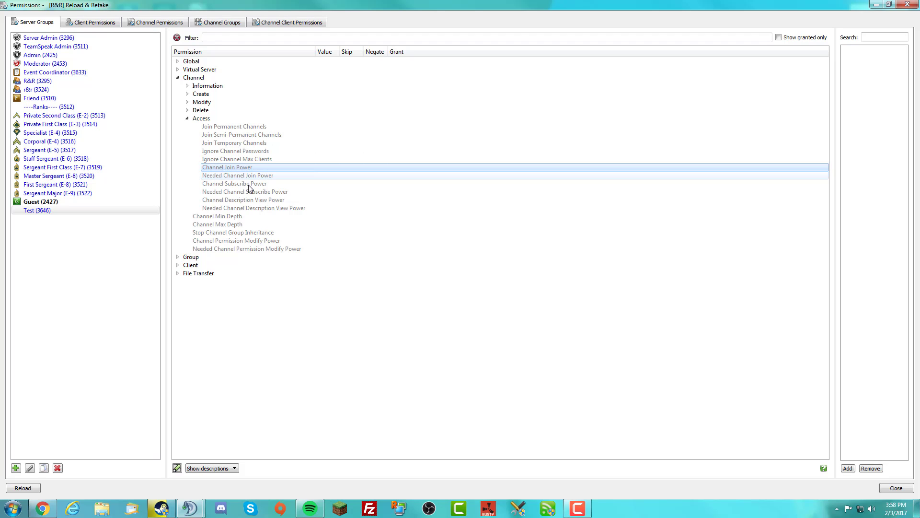
mouse_move(187, 504)
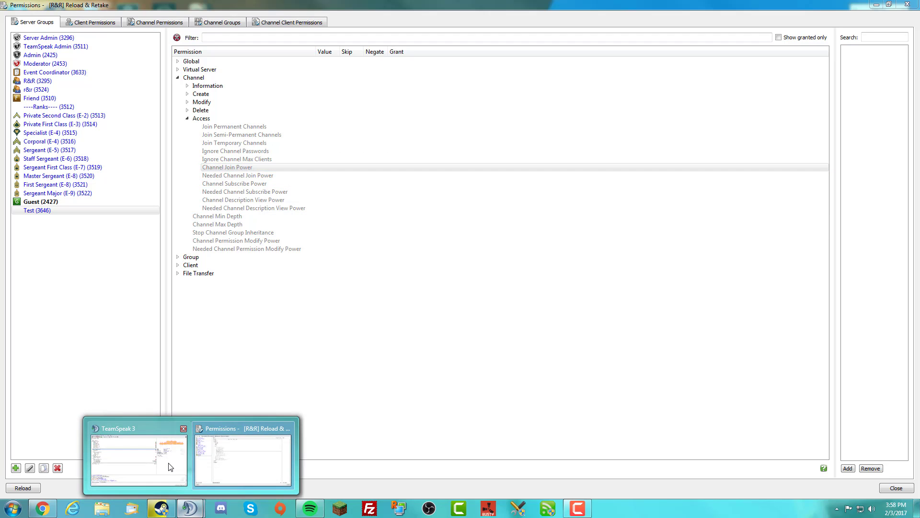
click(242, 451)
right_click(53, 183)
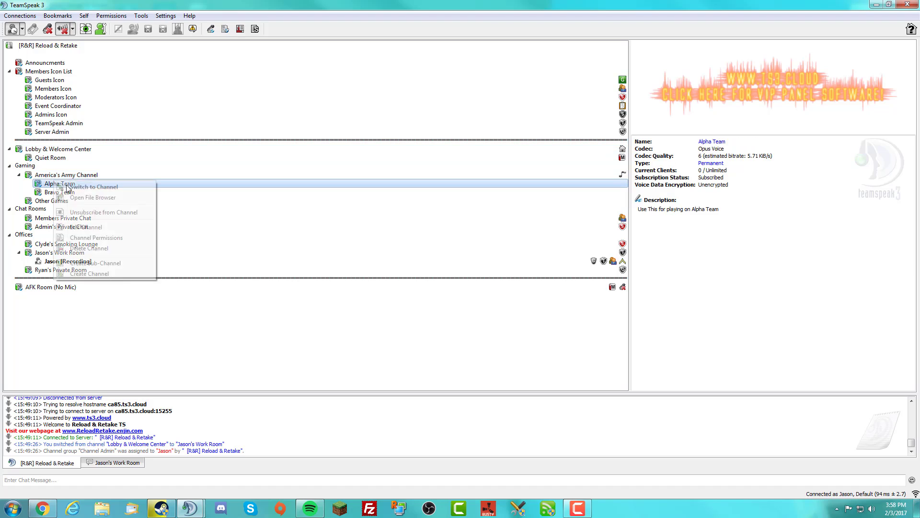
click(91, 225)
click(455, 230)
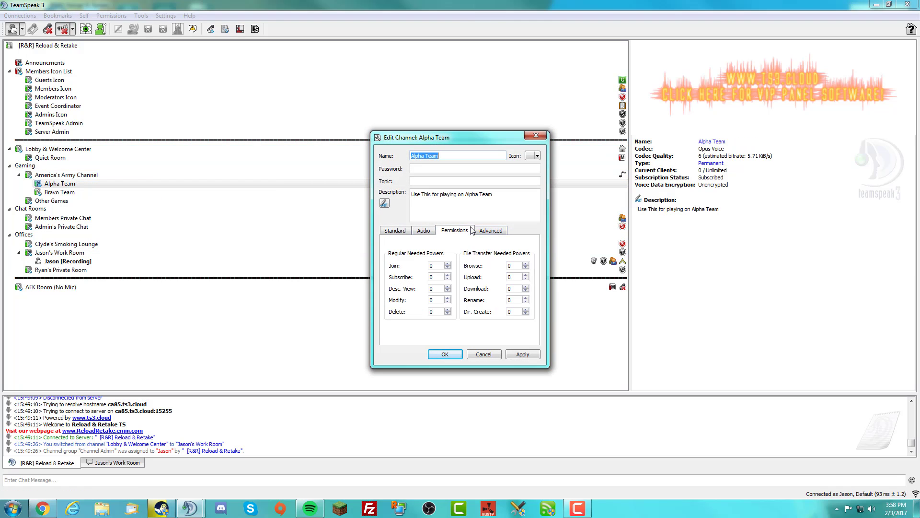
drag(441, 266, 416, 267)
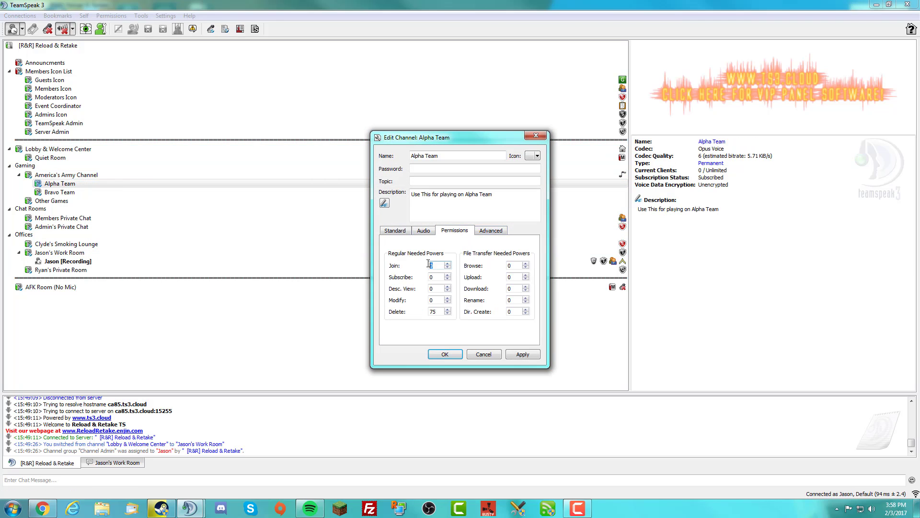
click(536, 136)
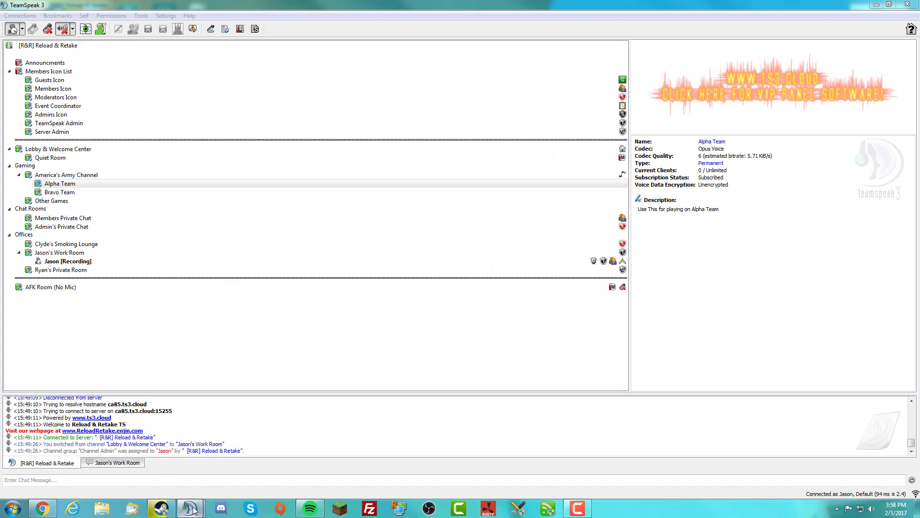
mouse_move(189, 507)
click(273, 455)
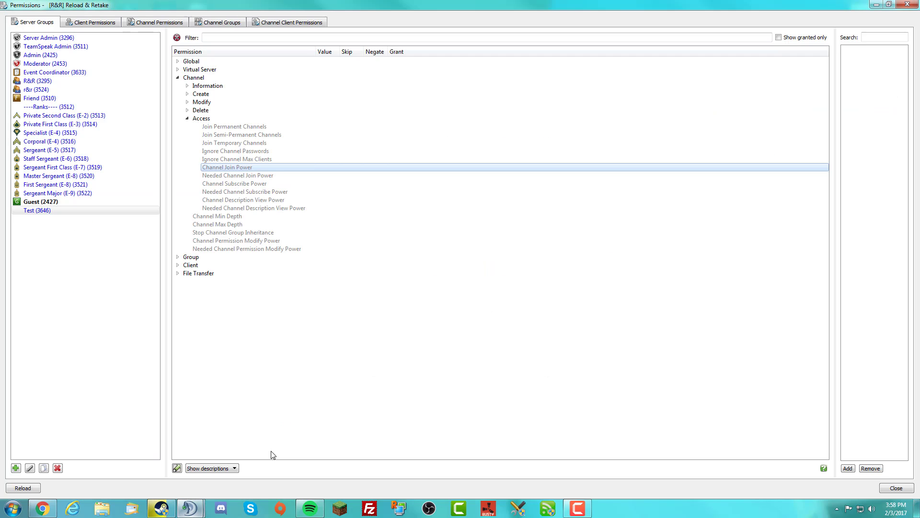
Step: Review Needed Channel Join Power and Channel Subscribe Power, then collapse Access and read the Channel Min Depth description
click(264, 176)
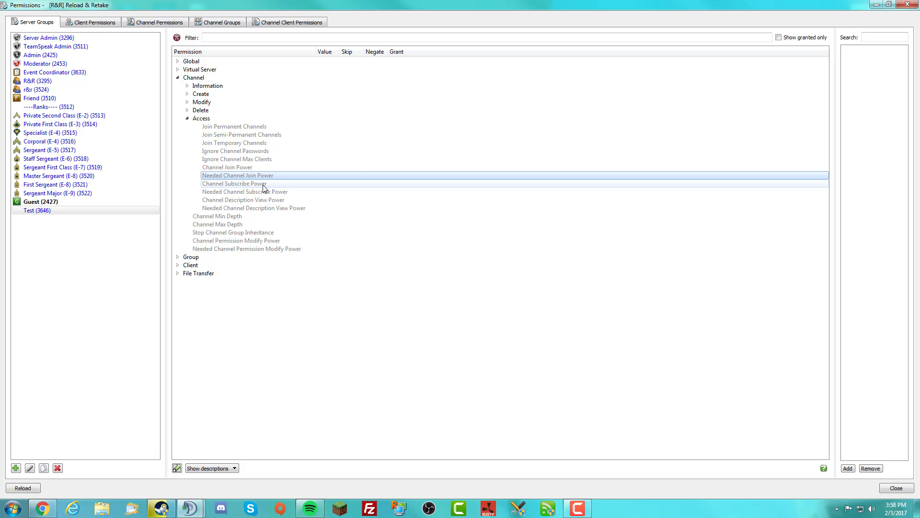
click(264, 186)
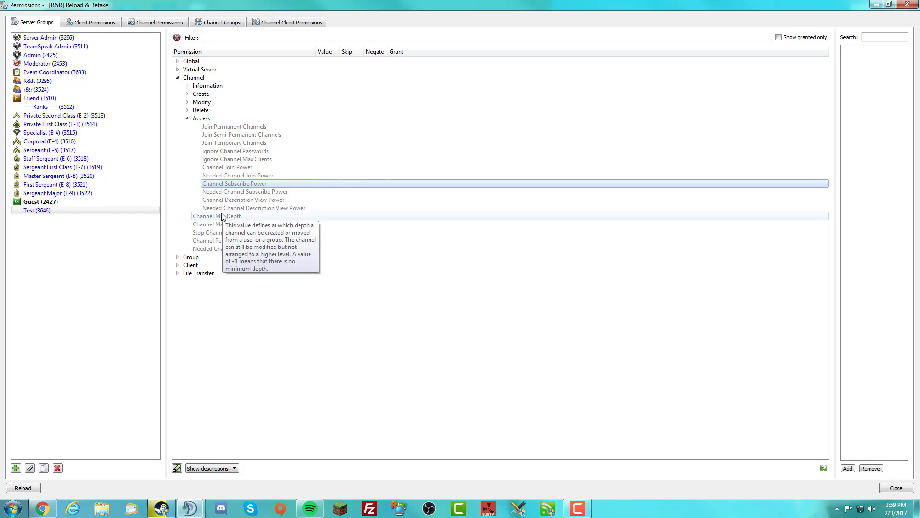
double_click(206, 118)
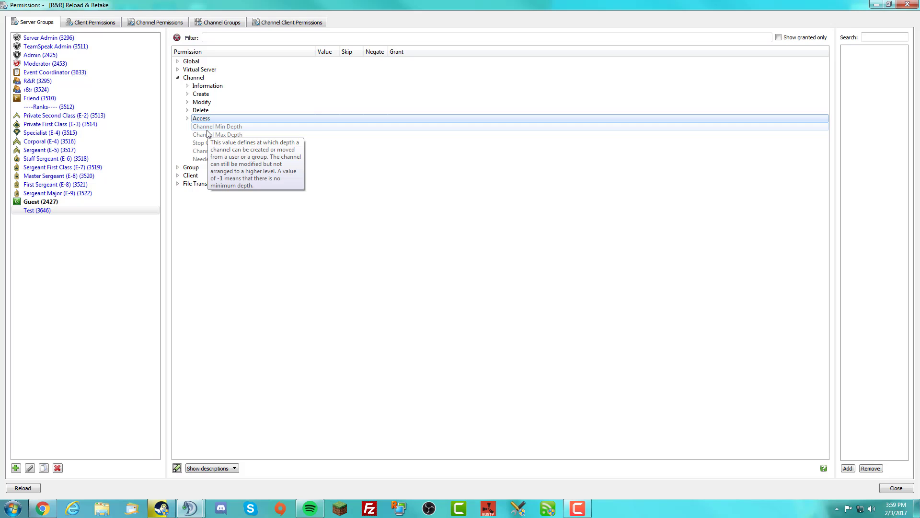
Step: Examine the channel tree in the main window to illustrate channel depth, and return to the Permissions window
mouse_move(189, 508)
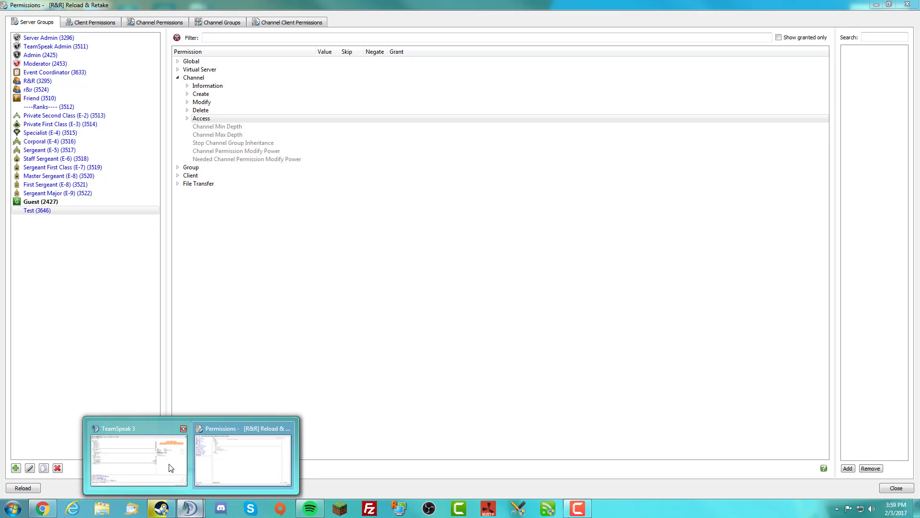
click(170, 467)
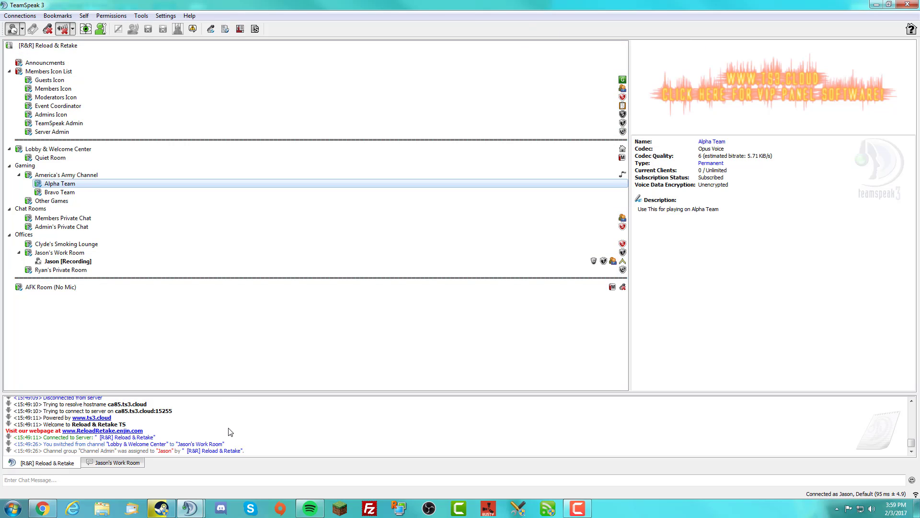
click(201, 508)
click(266, 420)
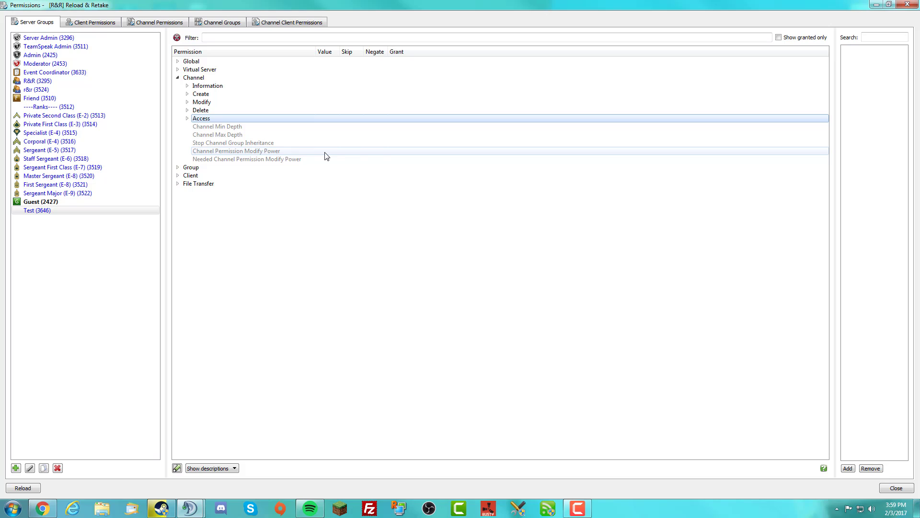
Step: Check the needed powers in the Alpha Team channel's settings as the example for permission modify power, and return to the Permissions window
click(190, 509)
click(139, 451)
click(94, 187)
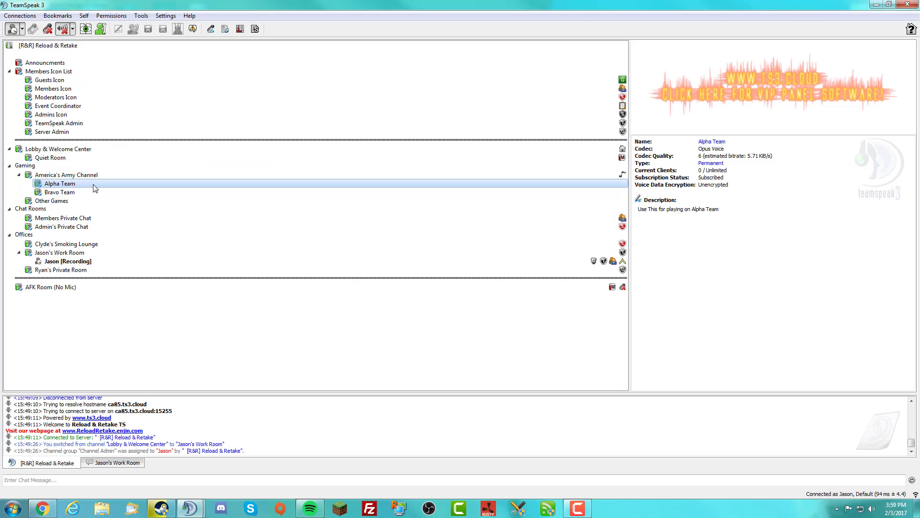
right_click(94, 187)
click(140, 230)
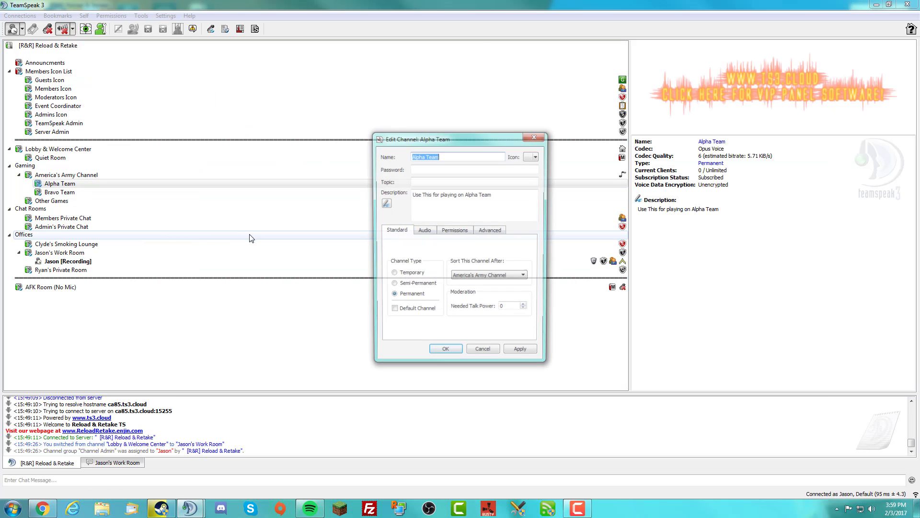
click(450, 231)
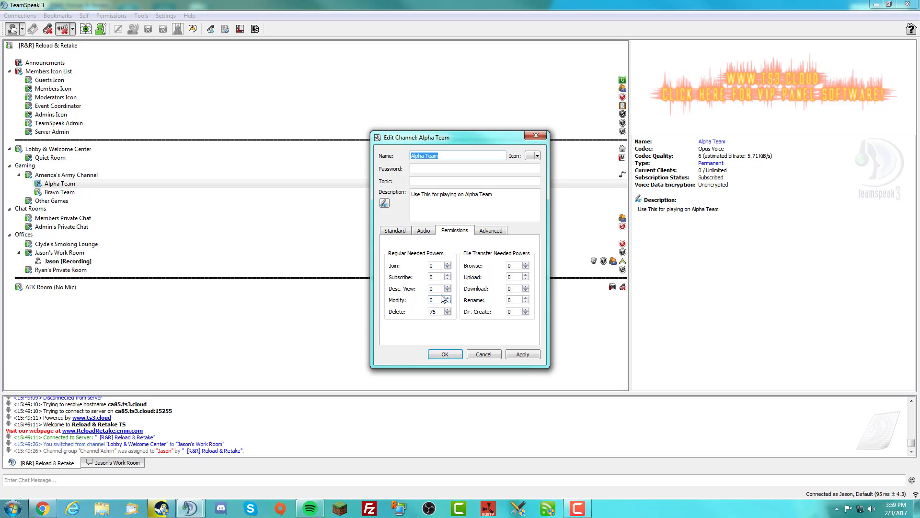
click(536, 136)
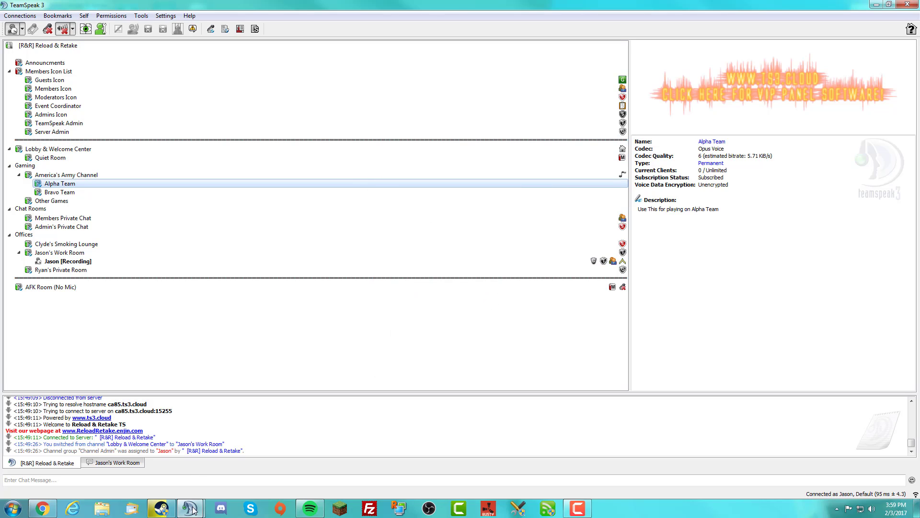
mouse_move(193, 508)
click(228, 470)
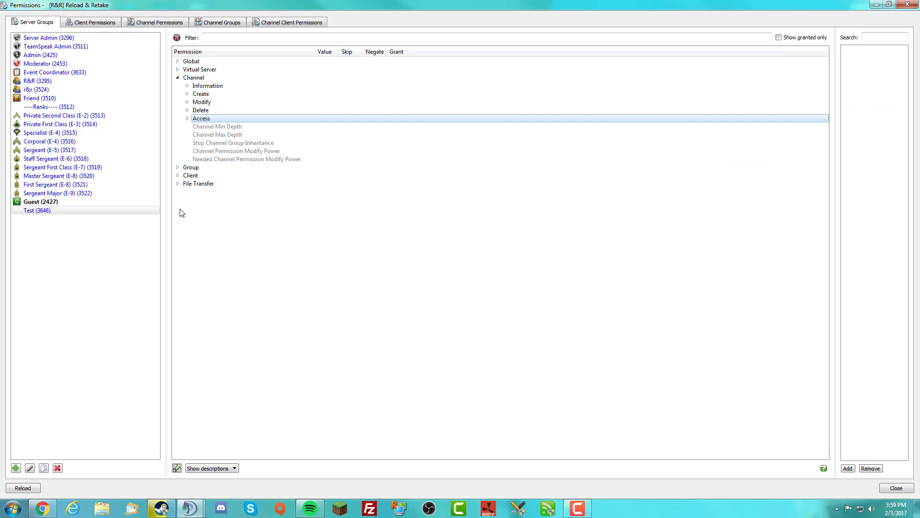
Step: Collapse the Channel category and expand the Group category's Information permissions for review
double_click(195, 78)
click(202, 87)
double_click(202, 86)
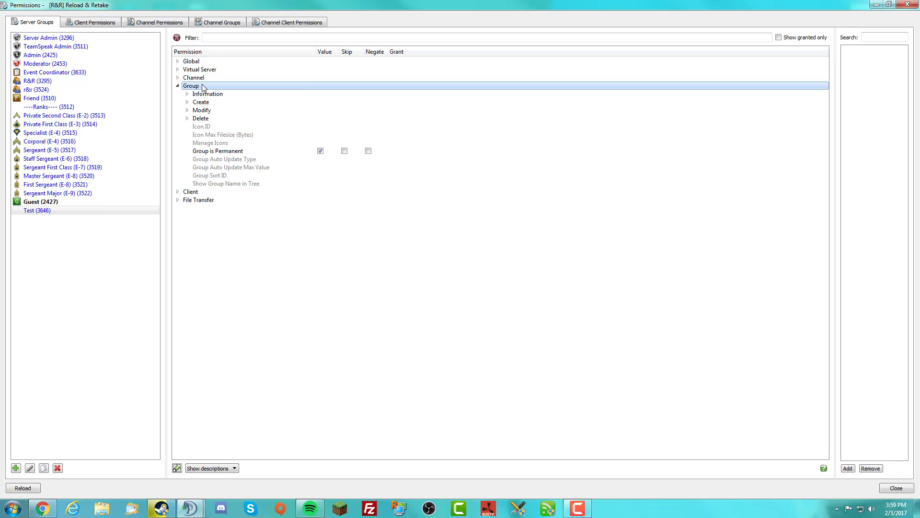
click(209, 94)
double_click(210, 95)
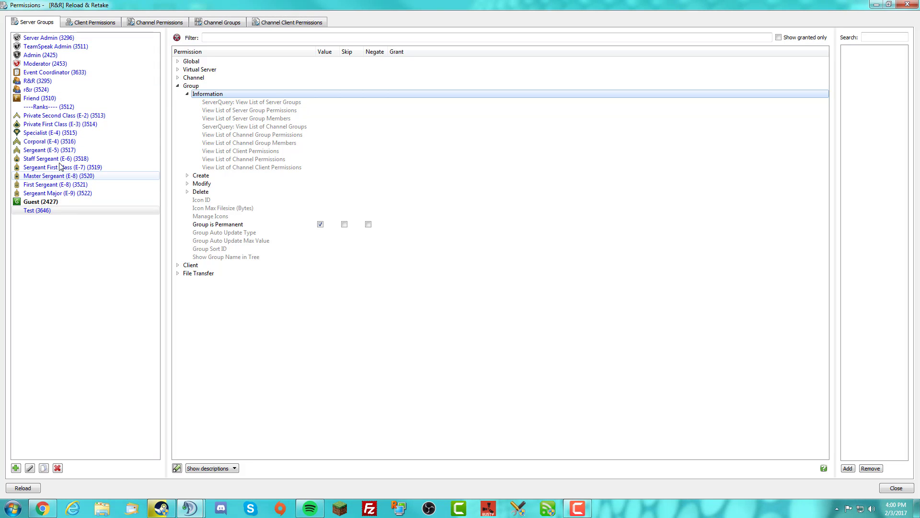
Step: Point out the Server Admin group as an example of the server group list and reselect the Test group
click(74, 212)
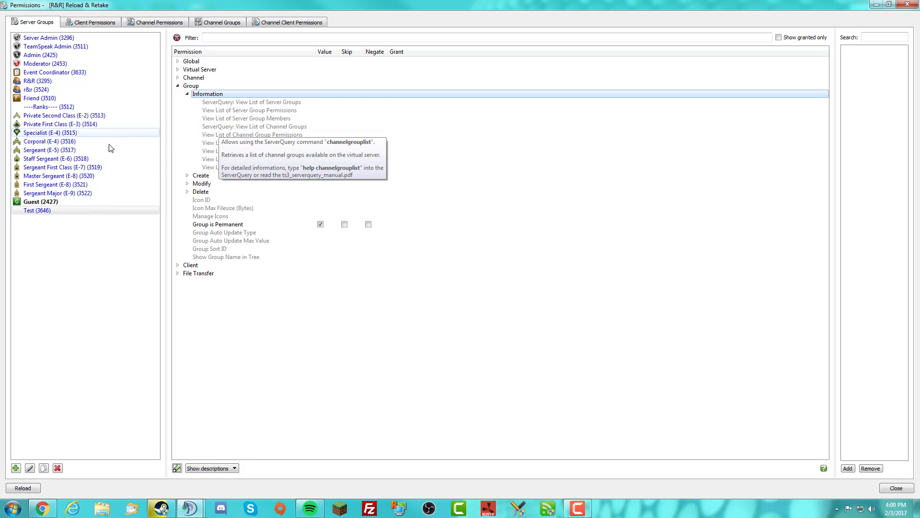
click(72, 38)
click(66, 211)
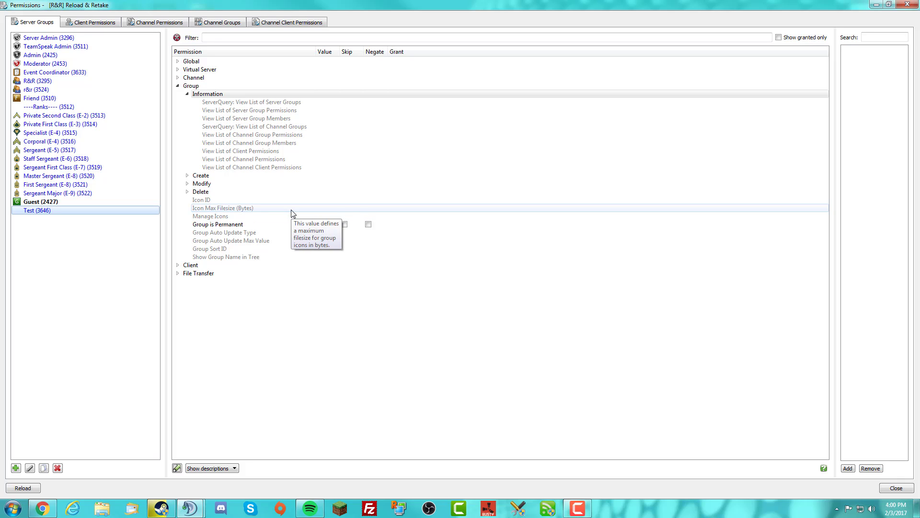
Step: Check the Client Permissions view as an example, return to the server groups and collapse the group Information permissions
click(80, 22)
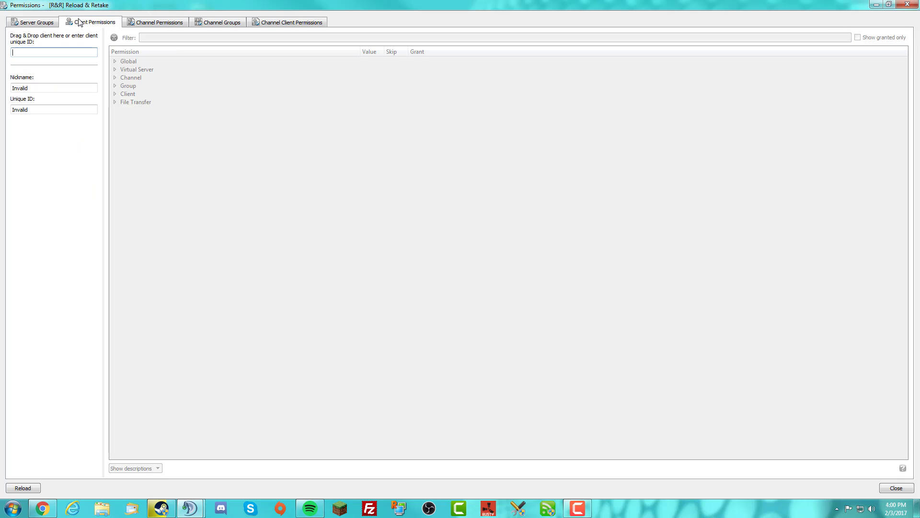
click(28, 22)
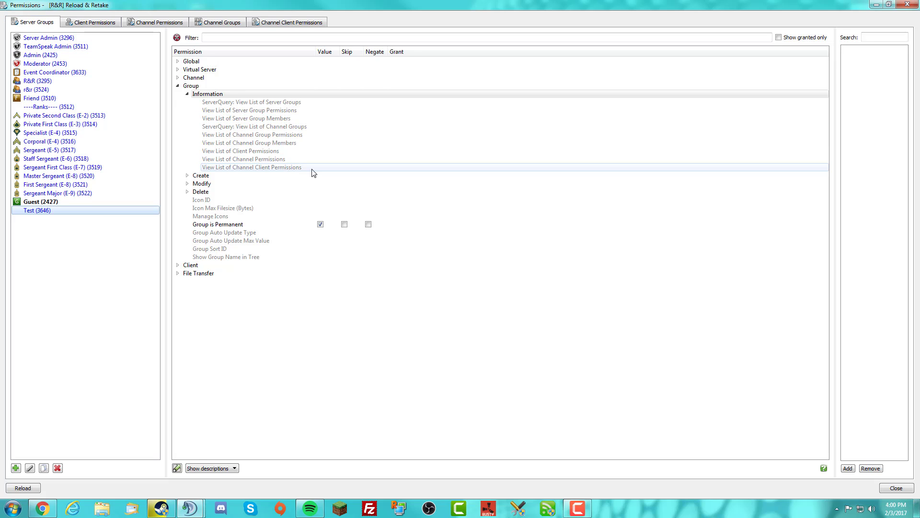
double_click(210, 94)
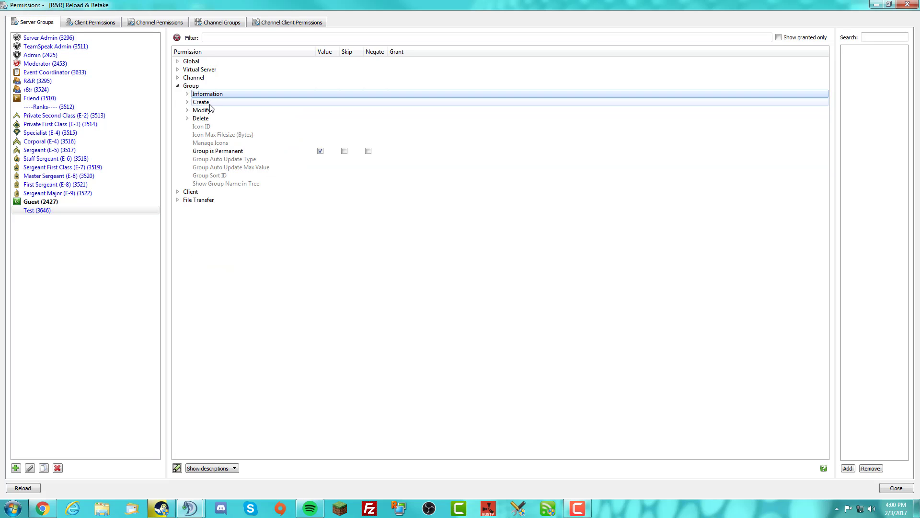
Step: Review the Group category's Create permissions with the server group list's Add option as the example, and collapse them
double_click(209, 103)
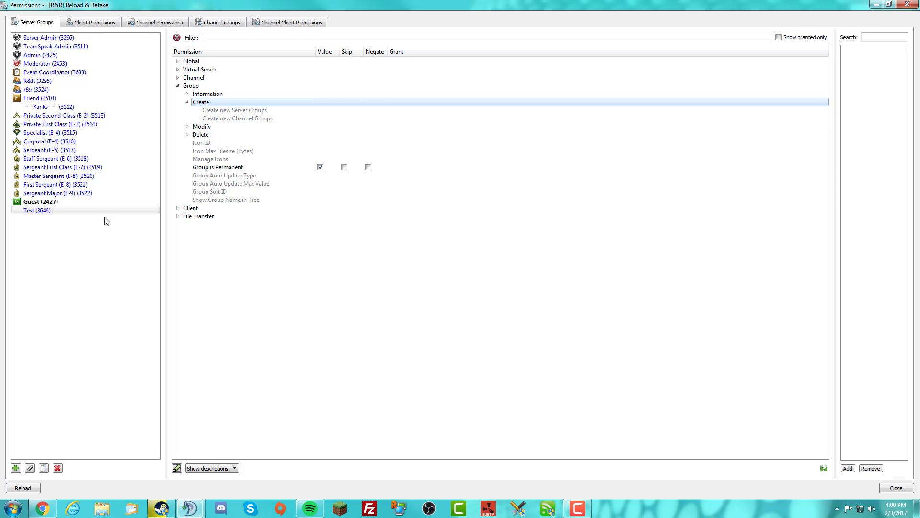
right_click(72, 228)
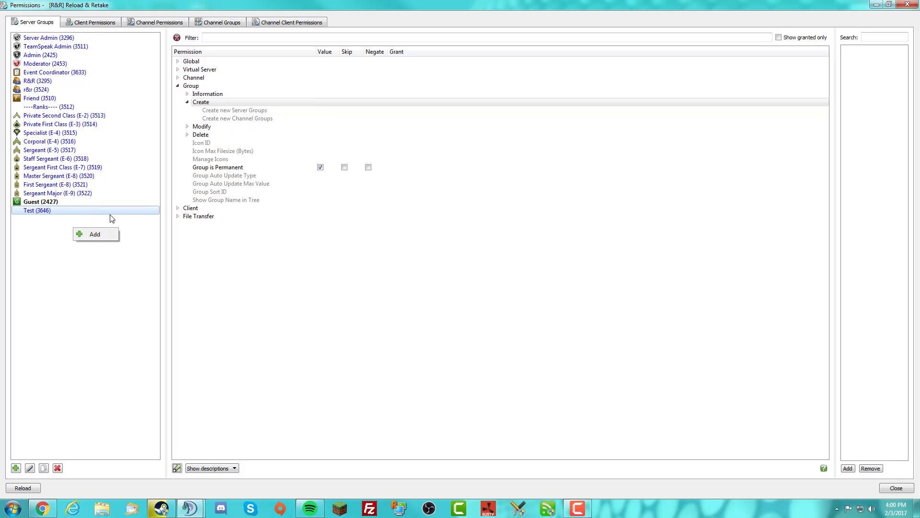
click(127, 222)
click(221, 102)
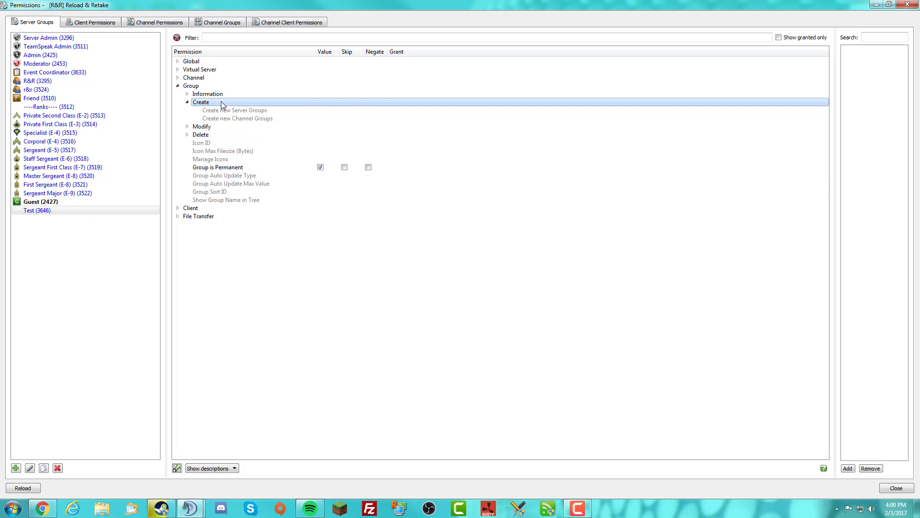
double_click(221, 101)
Step: Expand the Group category's Modify permissions, review the modify, member add and member remove powers, and collapse them
double_click(220, 110)
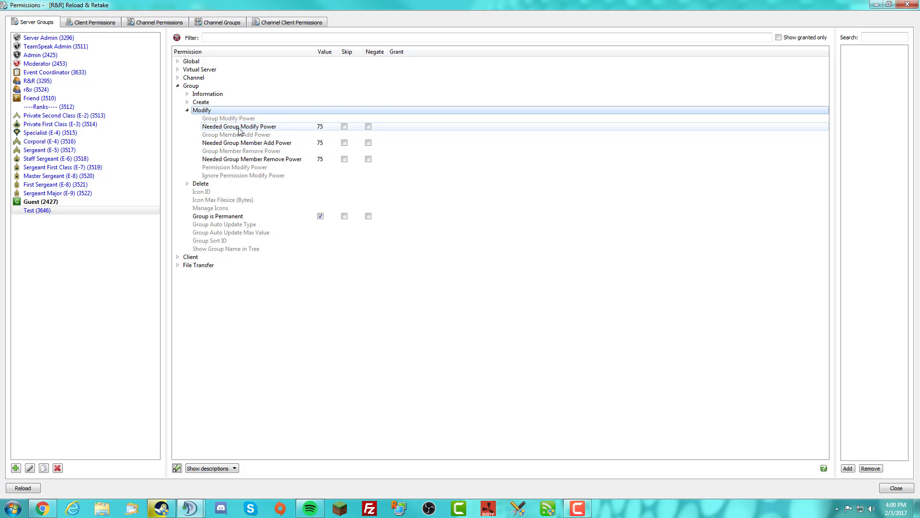
mouse_move(240, 129)
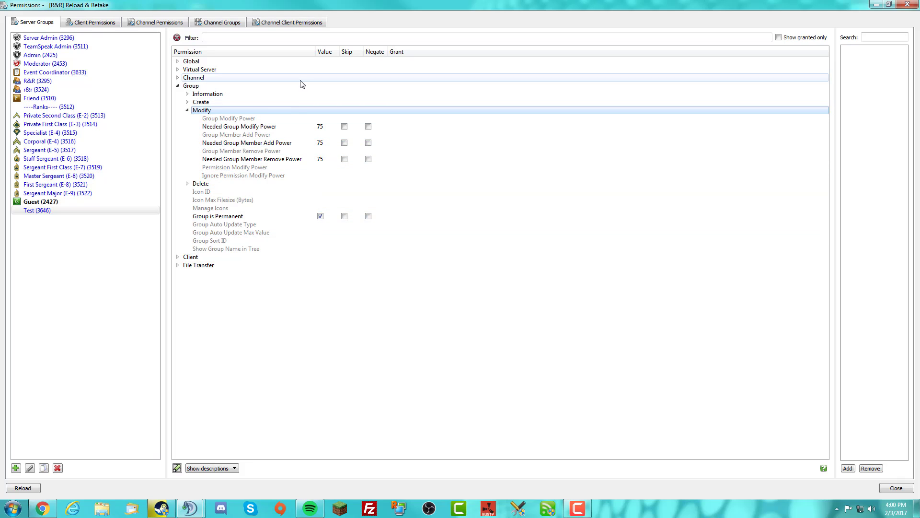
double_click(219, 110)
Step: Review the Group category's Delete permissions for server and channel groups, and collapse the whole Group category
click(216, 119)
double_click(215, 119)
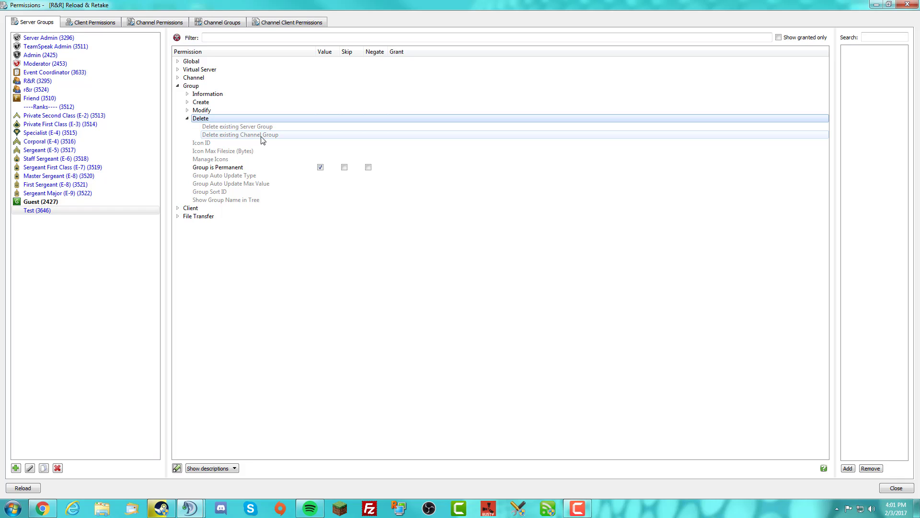
double_click(235, 118)
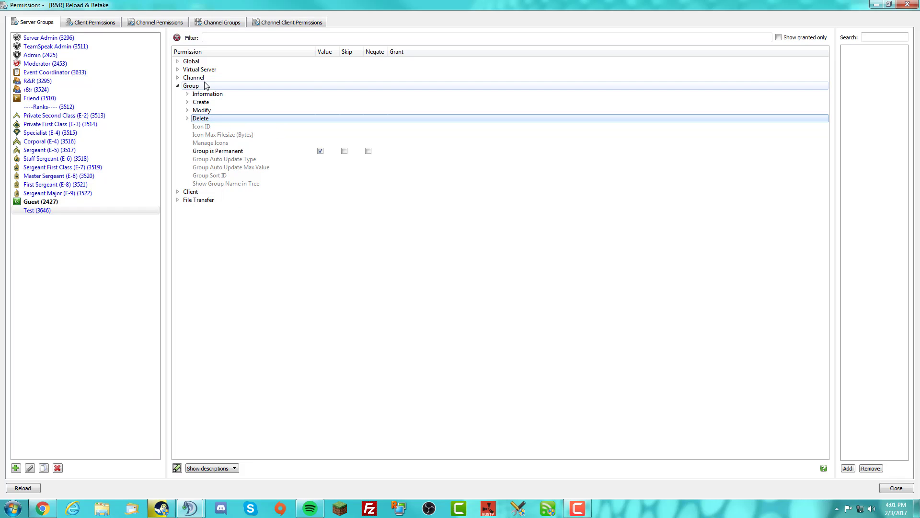
double_click(206, 85)
Step: Expand the Client category's Information permissions, go through the permission overview, remote address and ServerQuery view entries, and collapse them
double_click(207, 94)
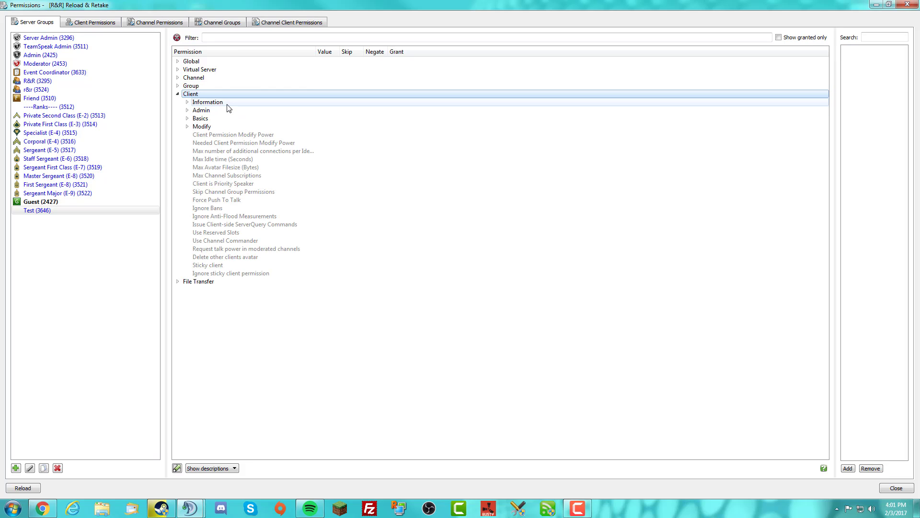
double_click(227, 104)
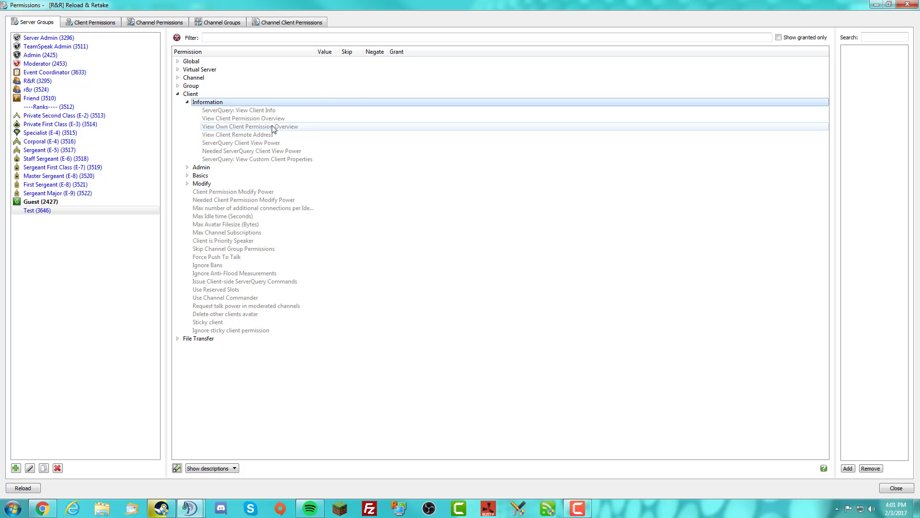
mouse_move(265, 119)
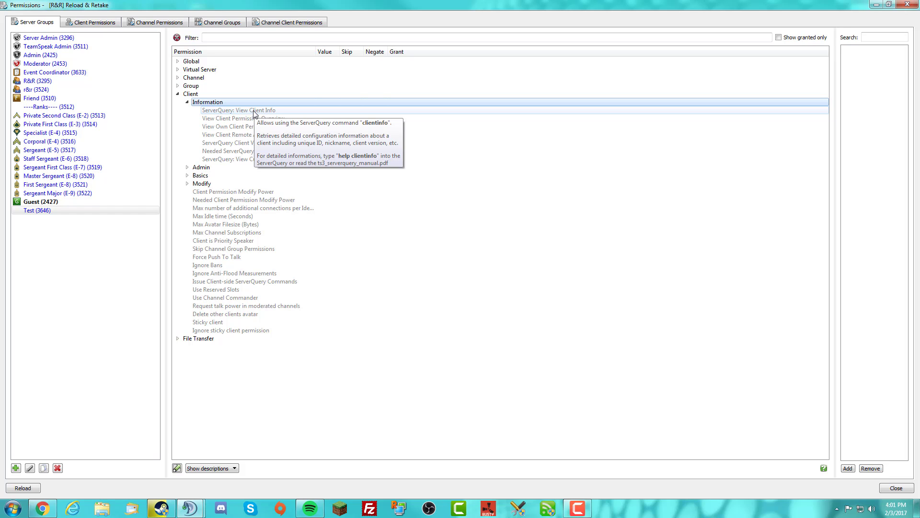
click(248, 119)
click(263, 126)
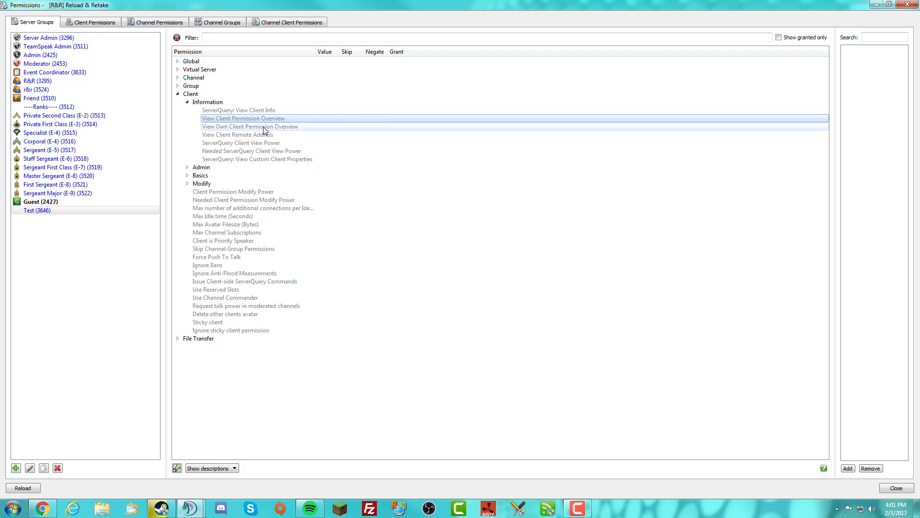
click(263, 135)
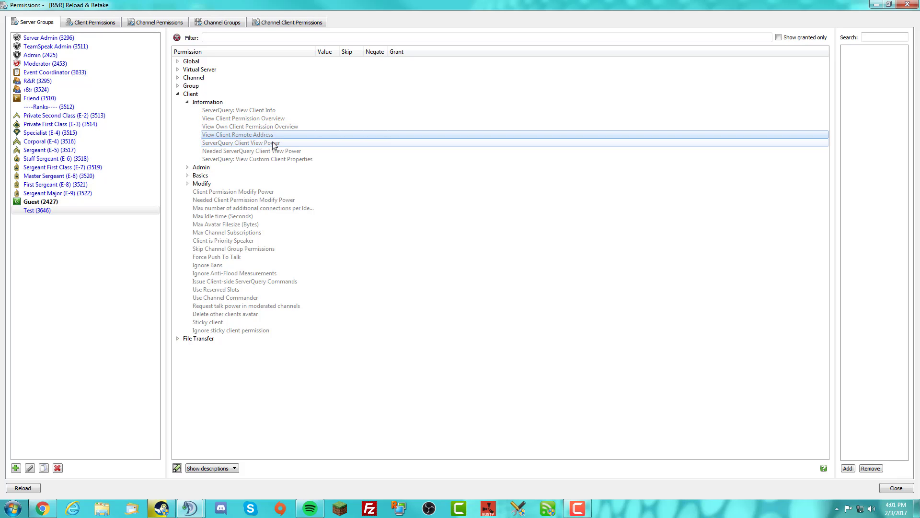
click(275, 143)
click(282, 151)
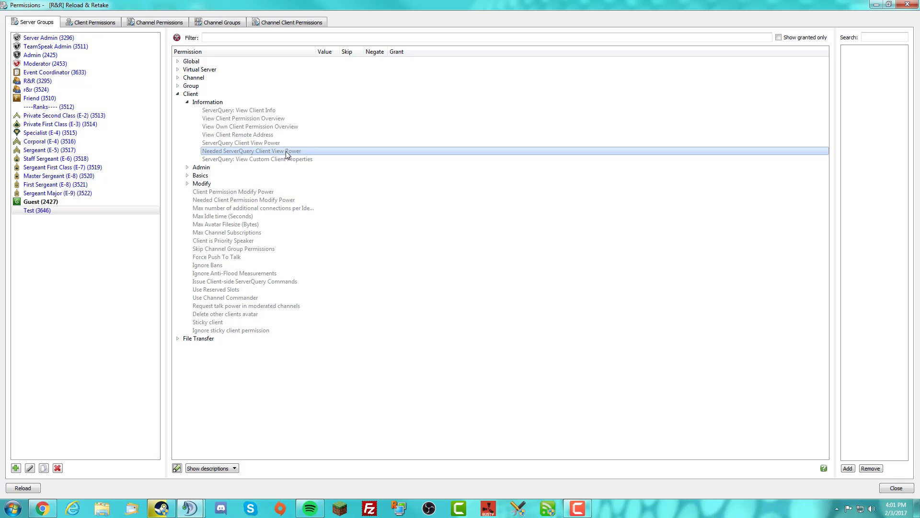
double_click(229, 103)
Step: Expand the Client category's Admin permissions and read the descriptions of the kick, move and complaint entries
double_click(219, 110)
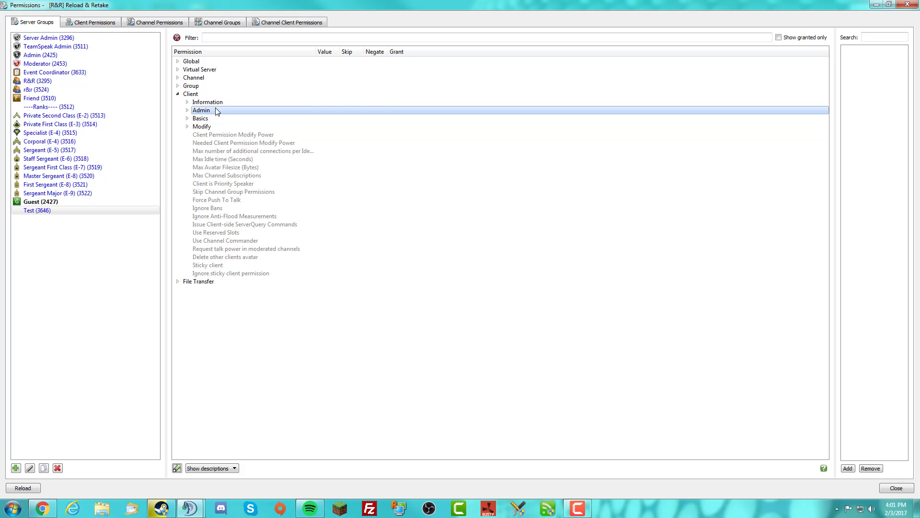
mouse_move(233, 120)
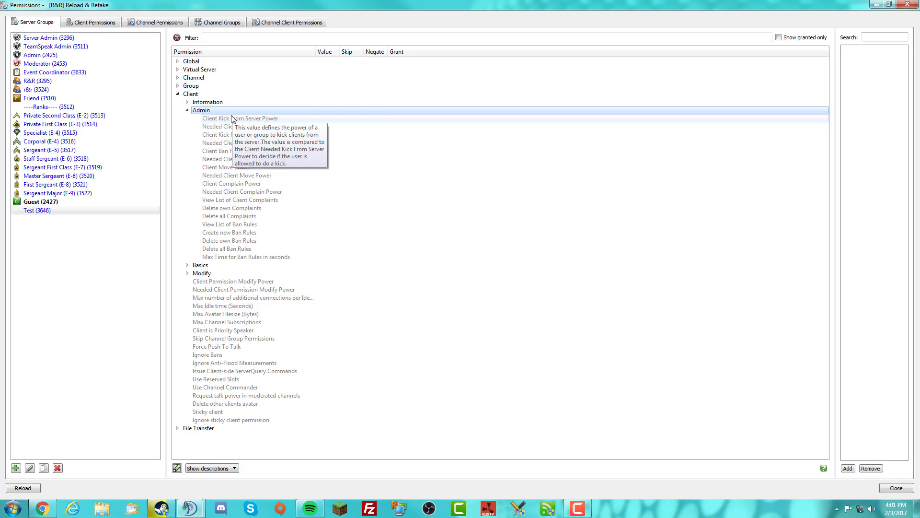
mouse_move(225, 137)
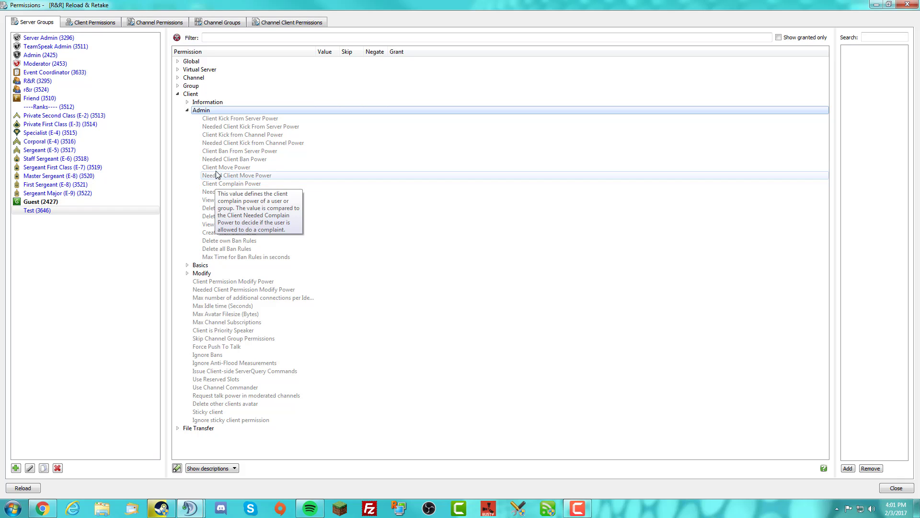
mouse_move(211, 194)
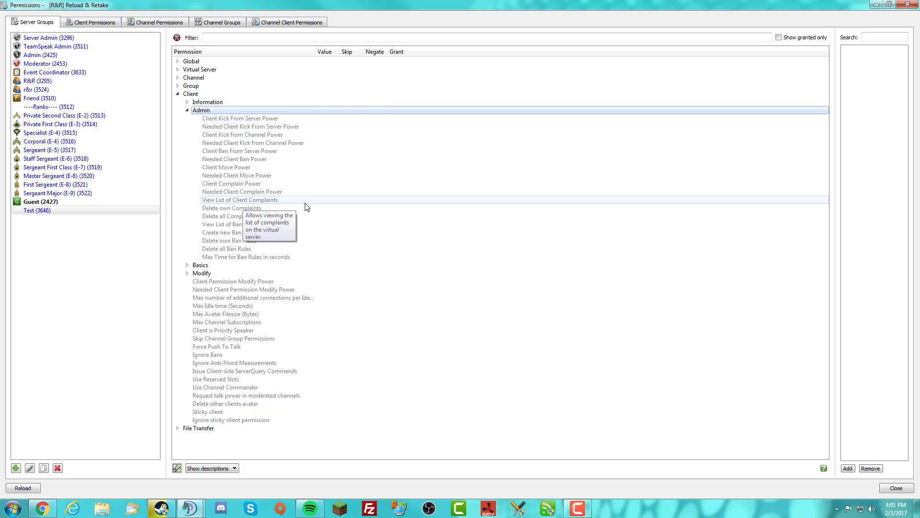
Step: Locate the Complaints List command in the main TeamSpeak window as the complaints example, and return to the Permissions window
click(194, 512)
click(165, 482)
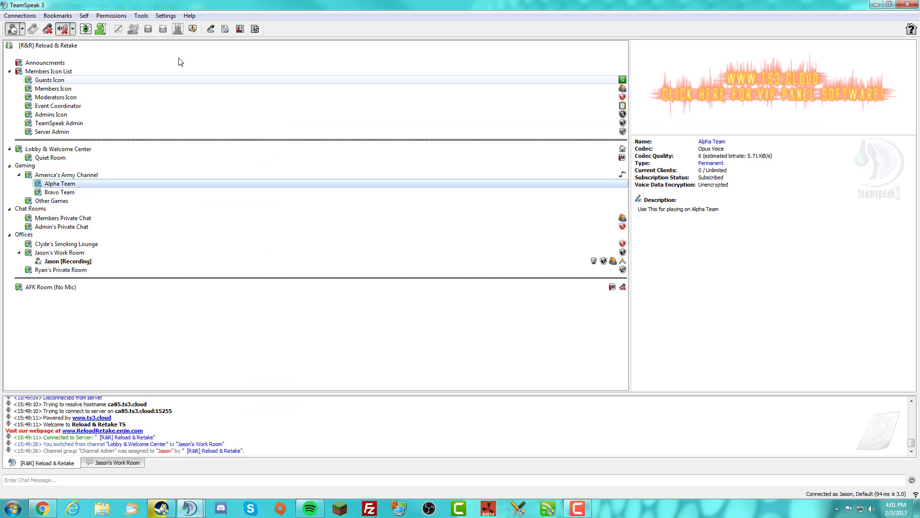
click(164, 18)
mouse_move(141, 19)
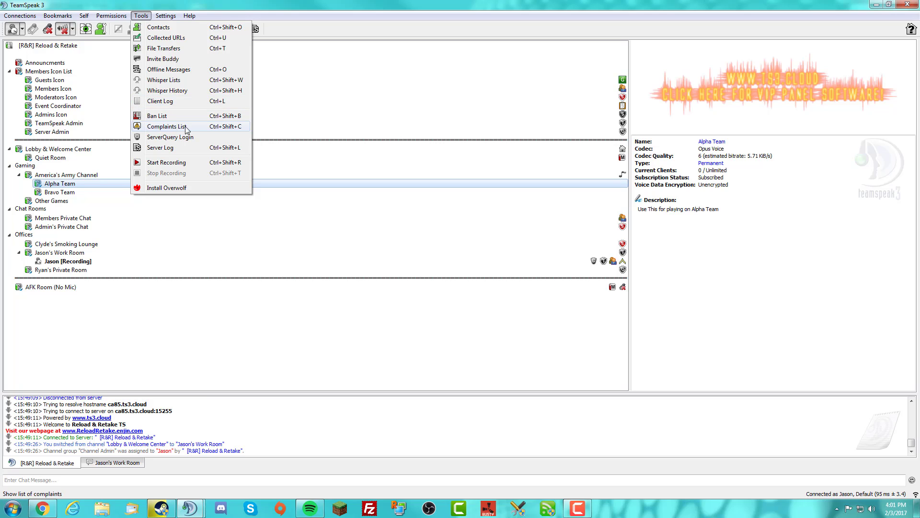
click(195, 510)
click(227, 463)
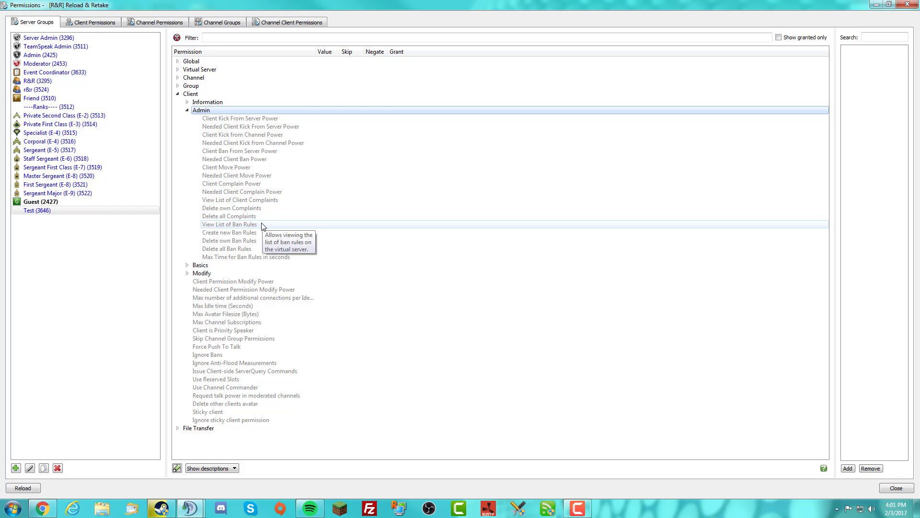
Step: Collapse the client Admin permissions, expand Basics and read the descriptions of the private, server, channel and offline text message permissions
double_click(201, 111)
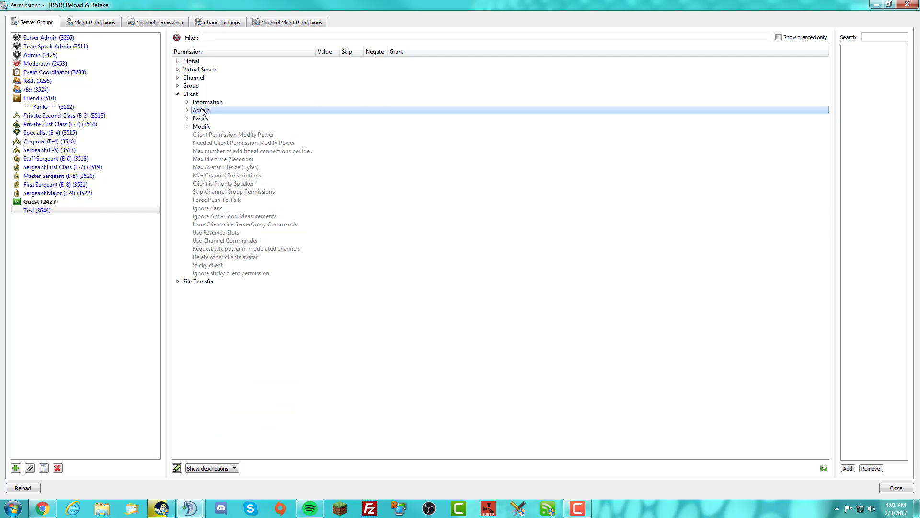
double_click(201, 118)
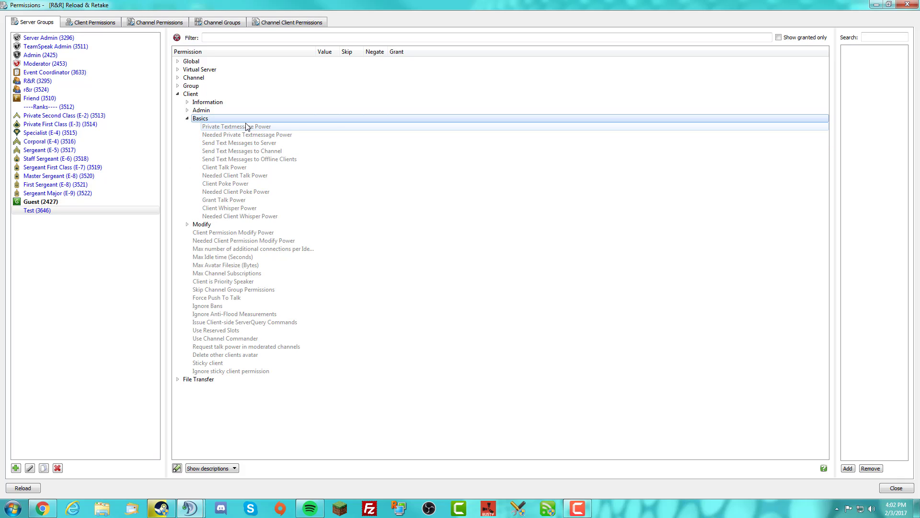
mouse_move(246, 126)
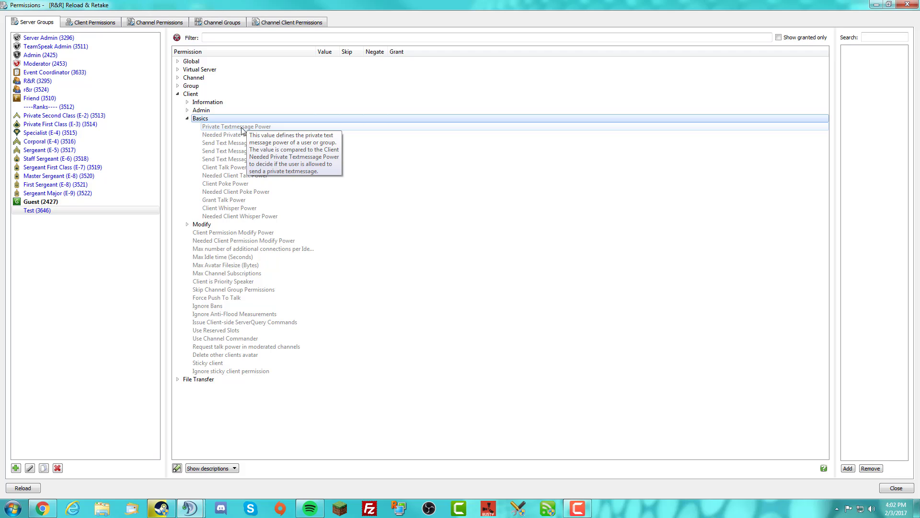
click(225, 142)
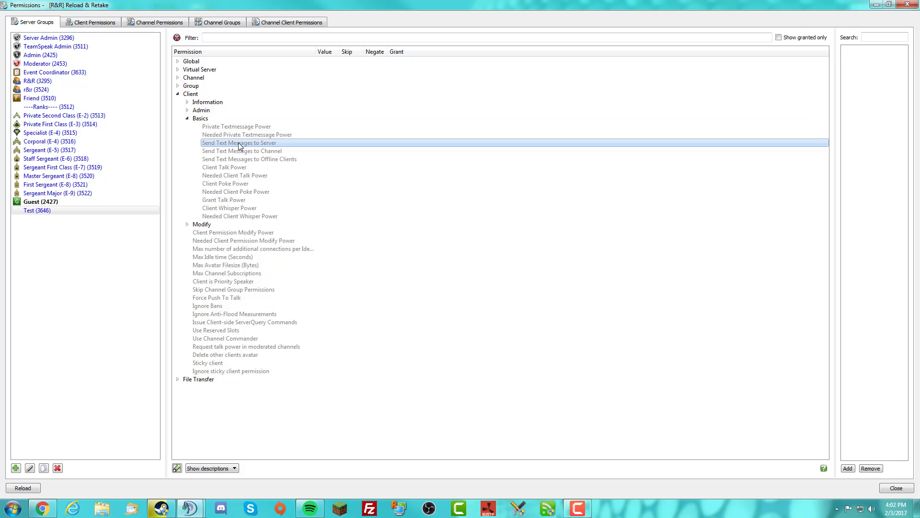
mouse_move(239, 144)
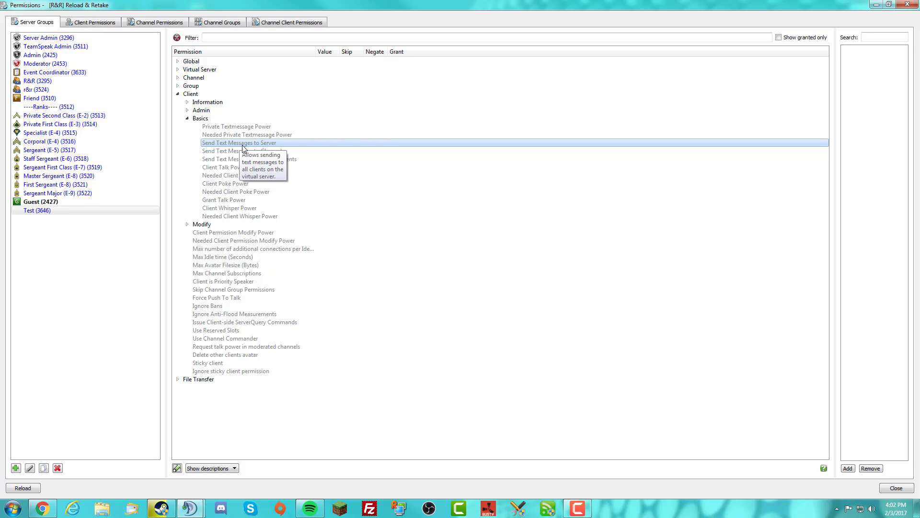
click(242, 151)
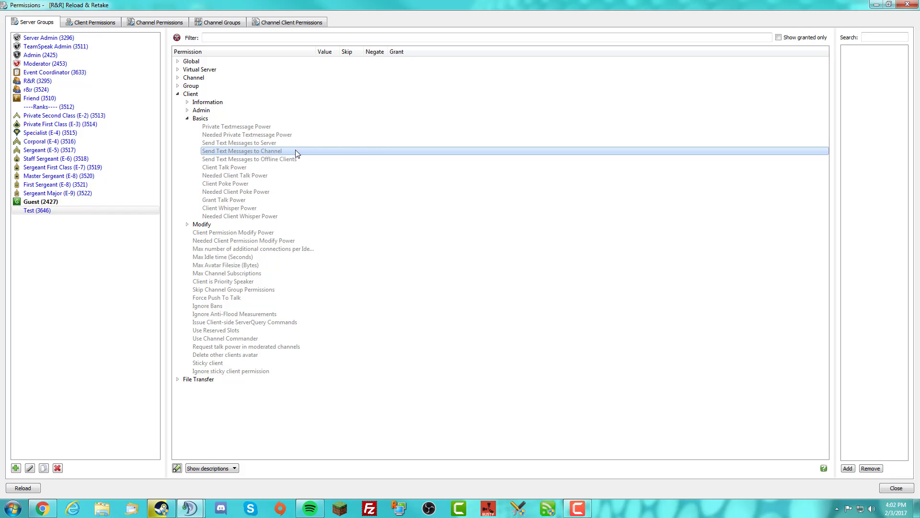
mouse_move(296, 153)
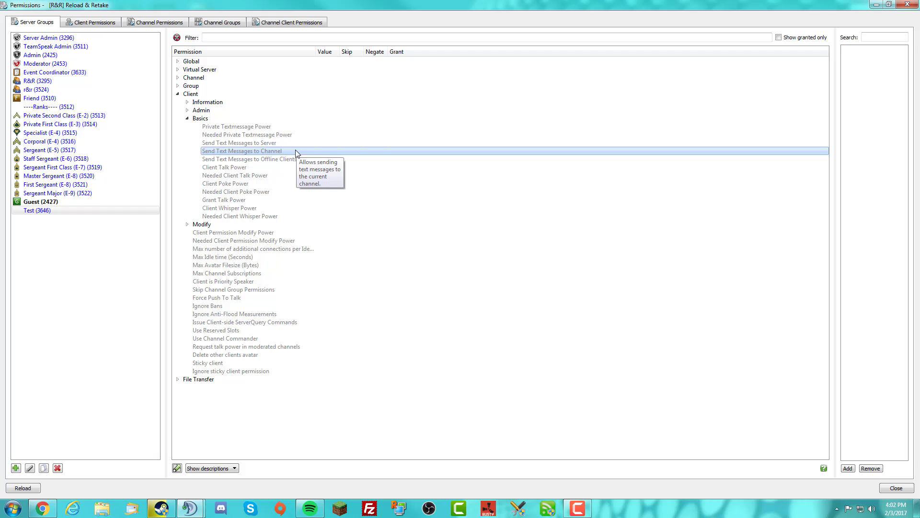
click(269, 162)
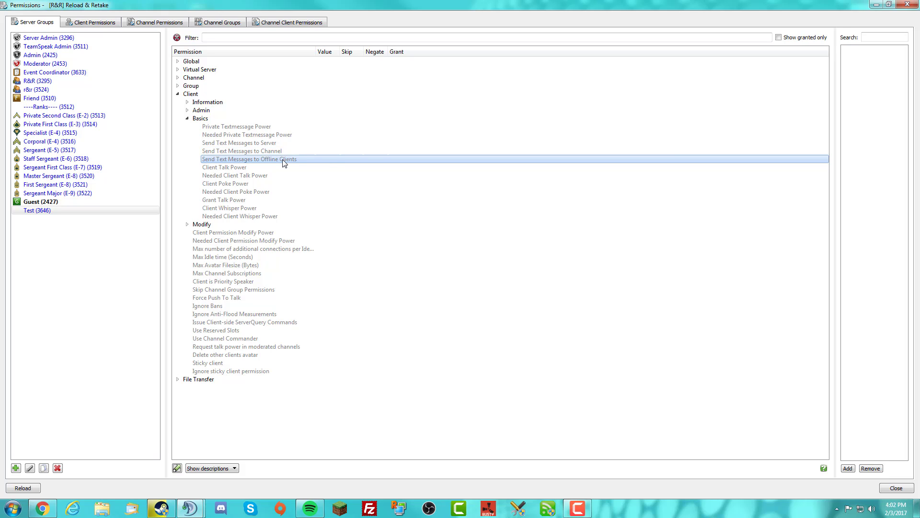
mouse_move(284, 163)
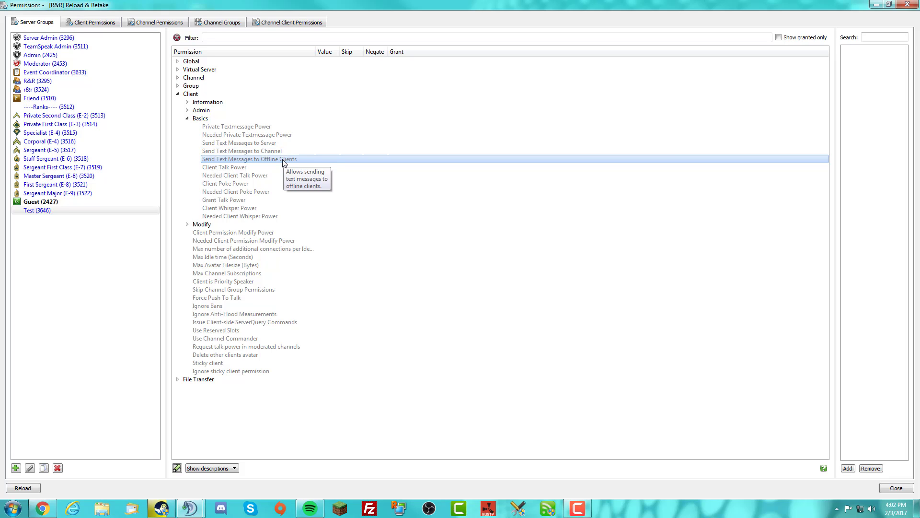
Step: Read the descriptions of the talk, poke, grant talk and whisper power permissions in the client Basics
click(268, 169)
mouse_move(268, 171)
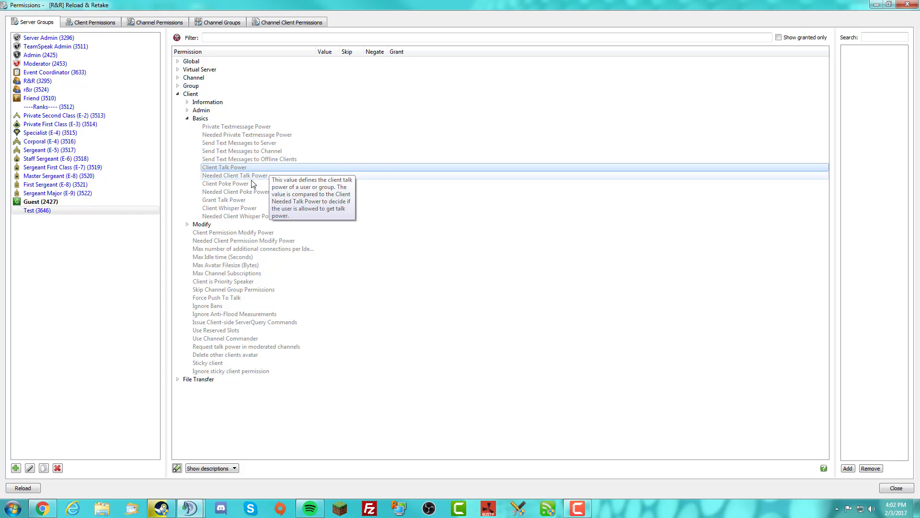
mouse_move(263, 187)
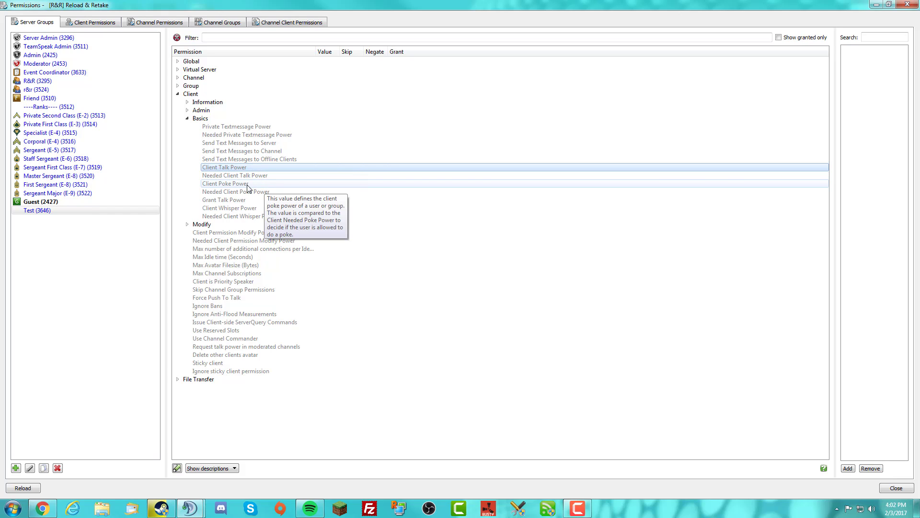
mouse_move(239, 201)
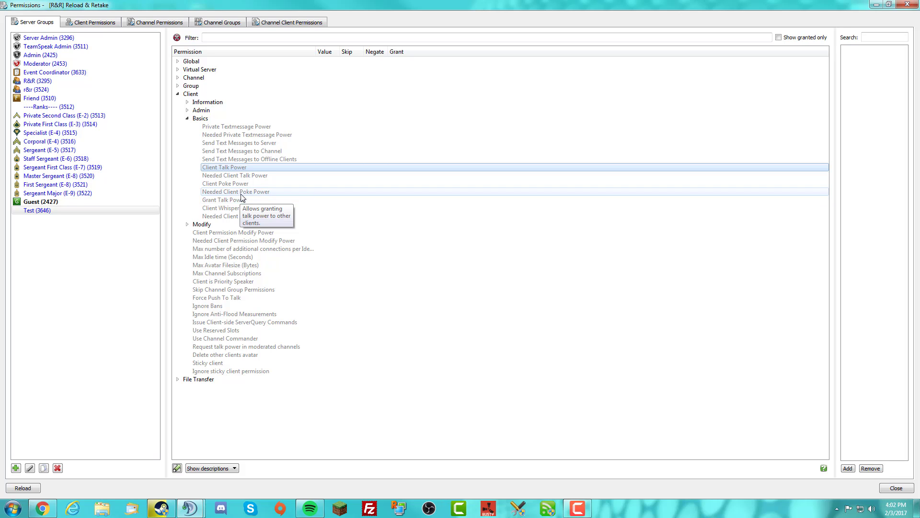
click(229, 209)
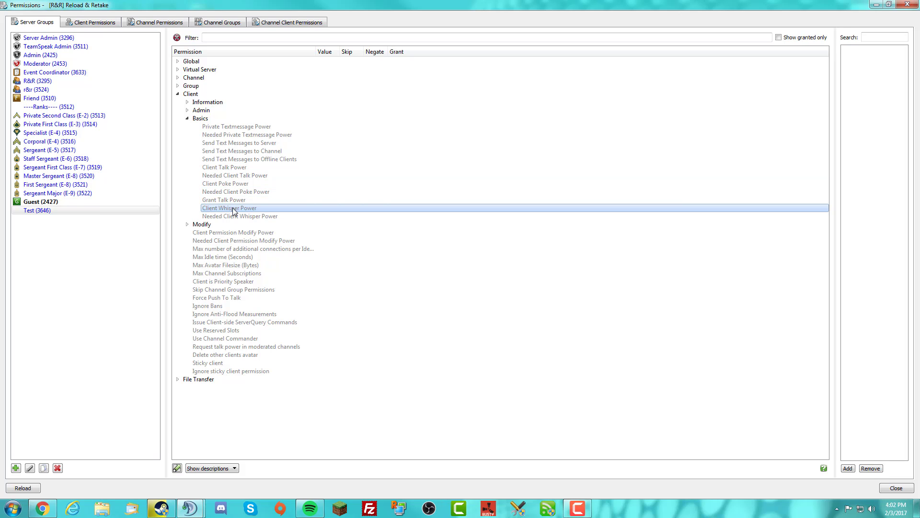
mouse_move(234, 213)
Step: Collapse the client Basics permissions, expand the client Modify permissions for review, and collapse them
double_click(196, 120)
double_click(198, 127)
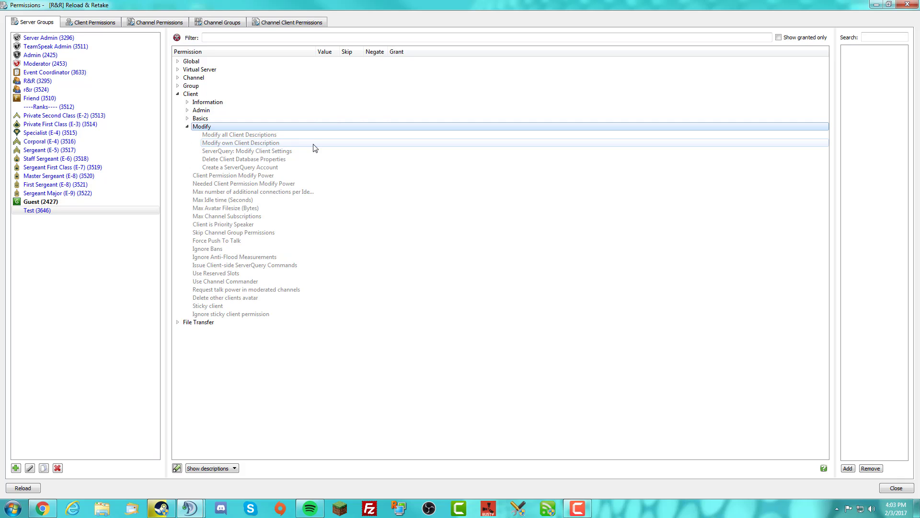
double_click(229, 128)
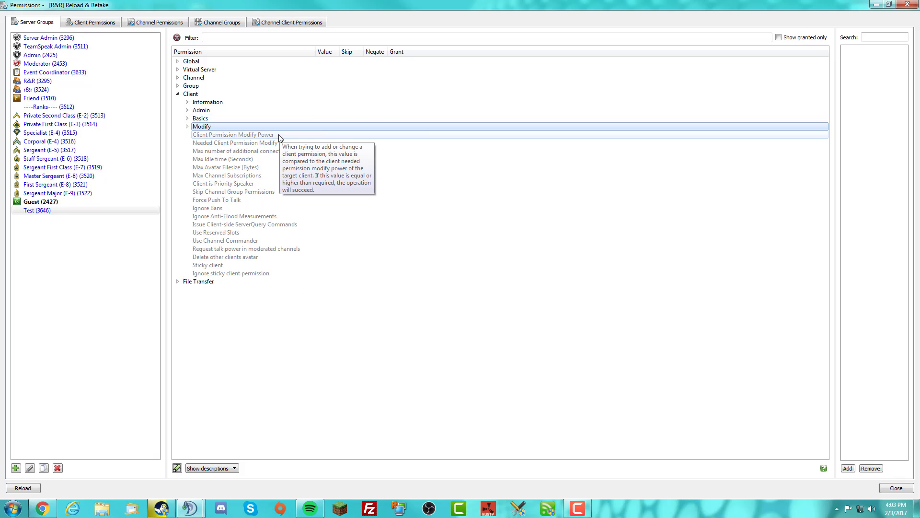
Step: Read the descriptions of the general Client permissions, including Max Idle time, Max Channel Subscriptions and Use Reserved Slots
mouse_move(302, 161)
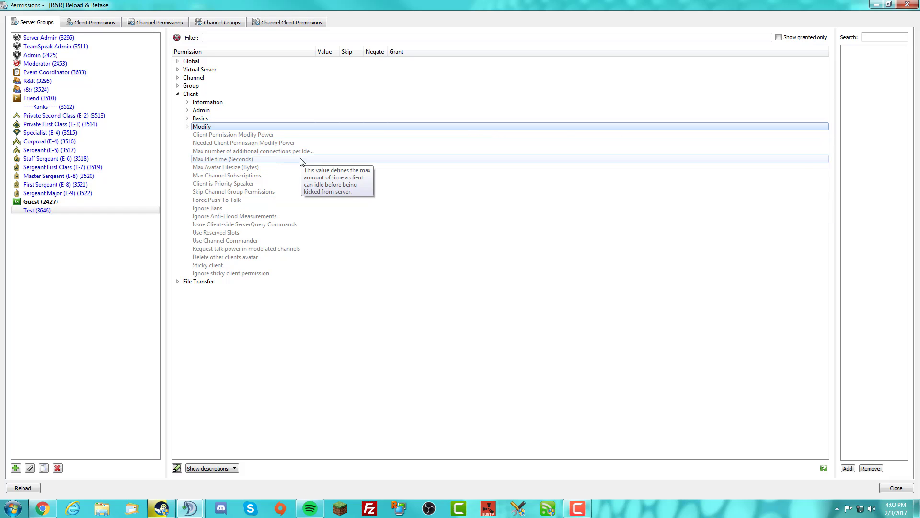
click(262, 159)
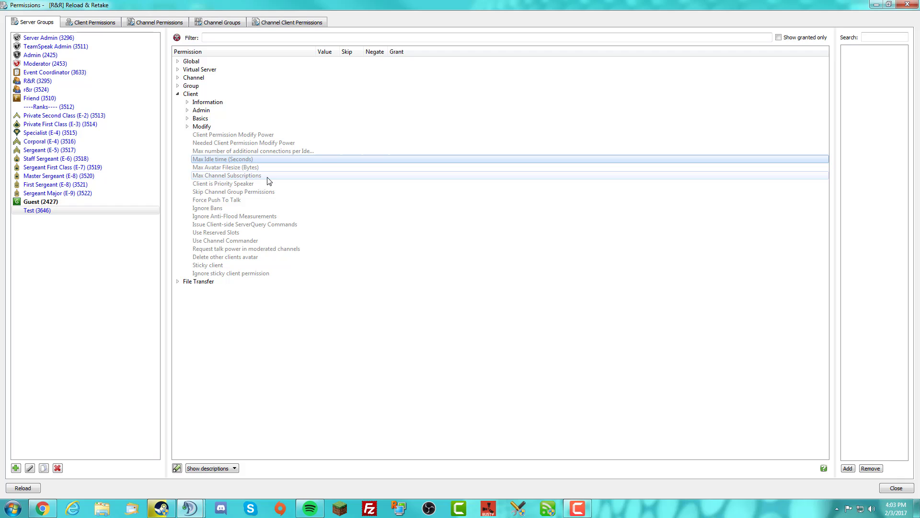
mouse_move(268, 180)
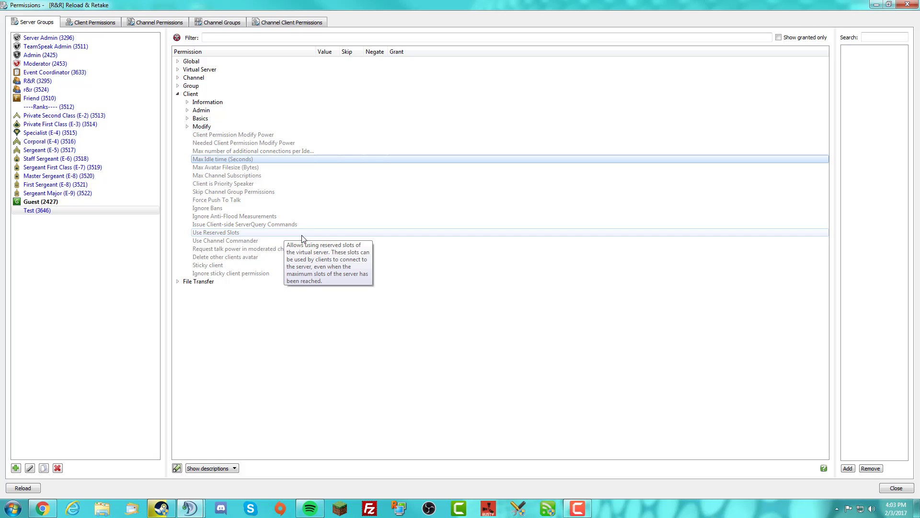
Step: Check the Reserved Slots setting in the virtual server's edit dialog in the main TeamSpeak window, and return to the Permissions window
mouse_move(190, 508)
click(136, 446)
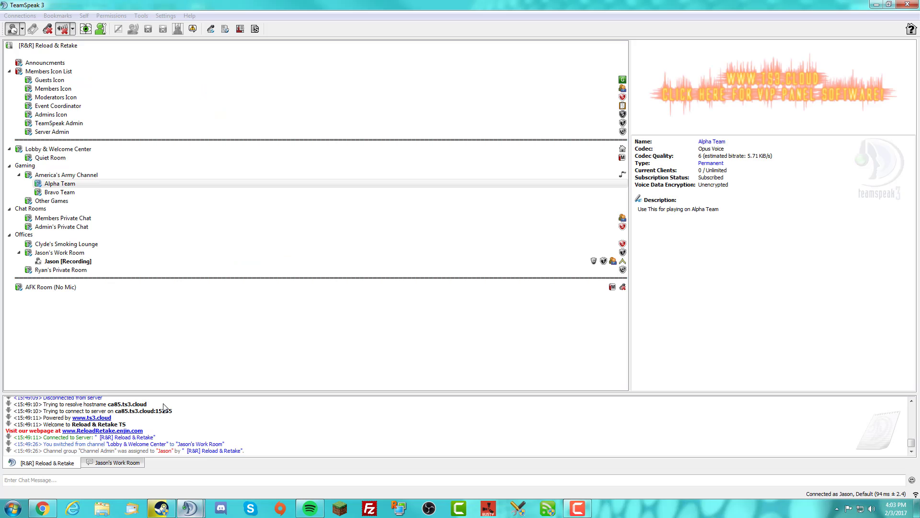
right_click(64, 46)
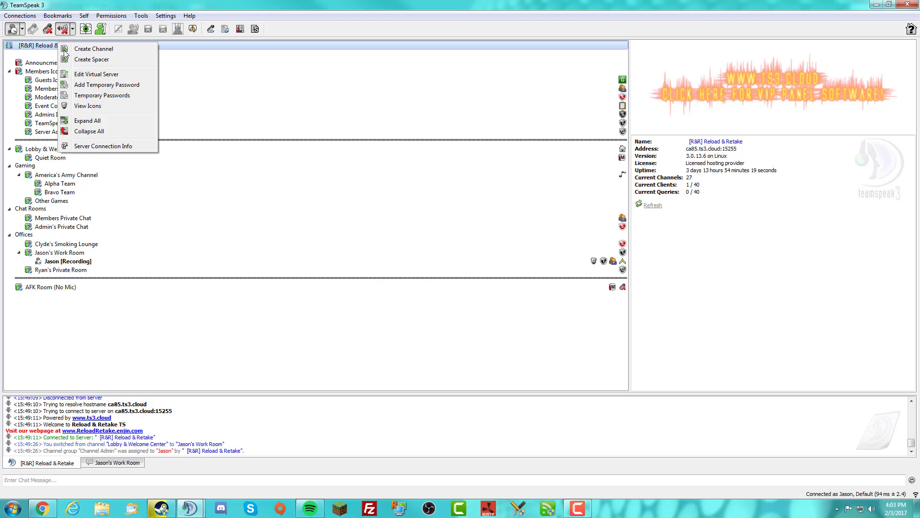
click(85, 74)
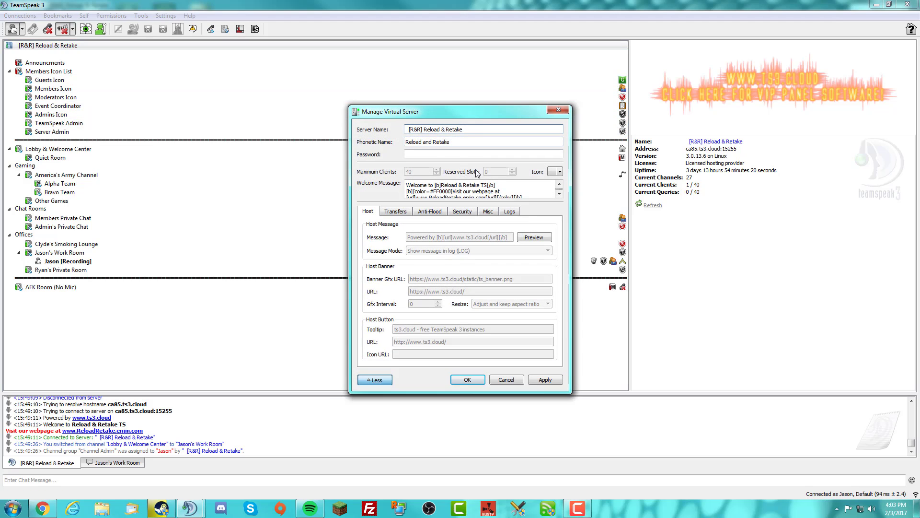
click(556, 111)
mouse_move(190, 508)
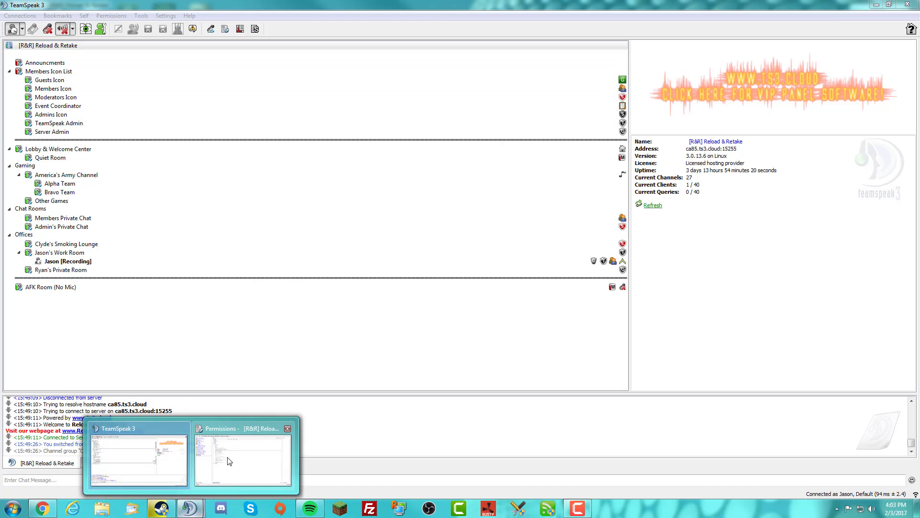
click(228, 461)
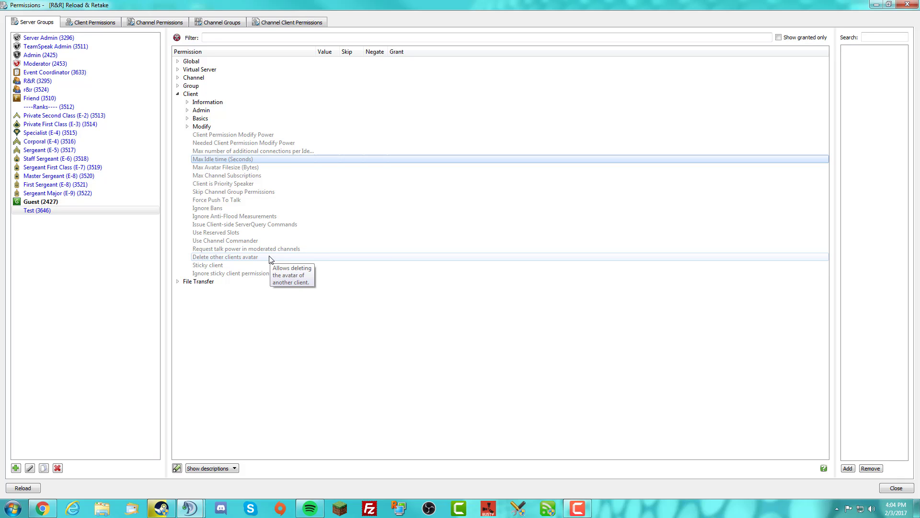
Step: Review the Sticky client permission, collapse the Client category and expand the File Transfer permissions
click(264, 265)
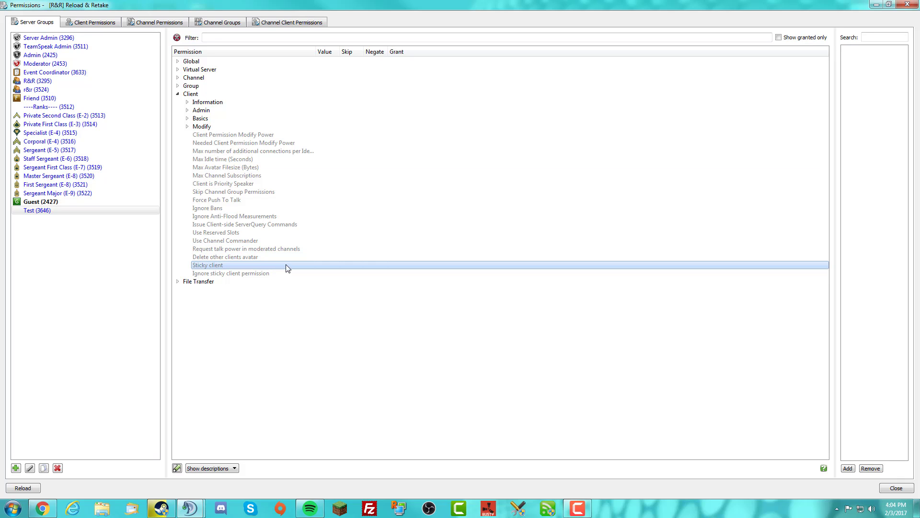
click(206, 94)
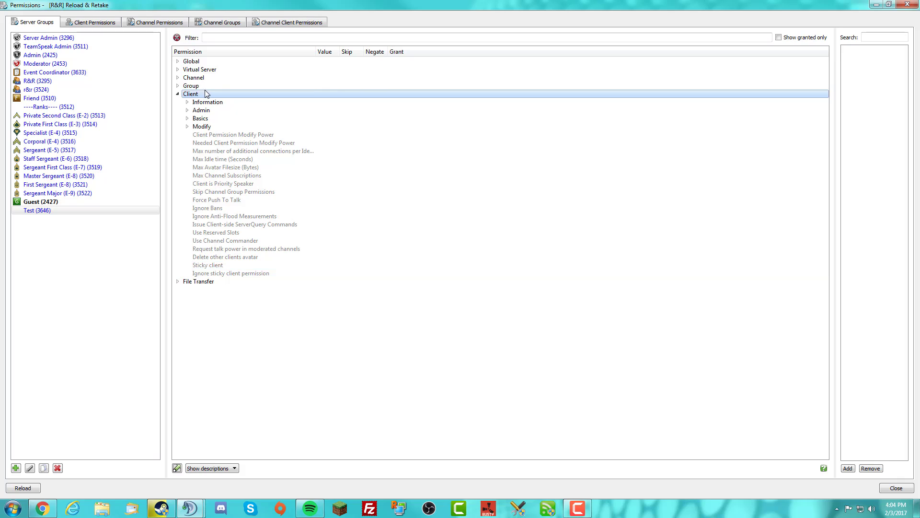
double_click(206, 95)
click(209, 102)
double_click(210, 102)
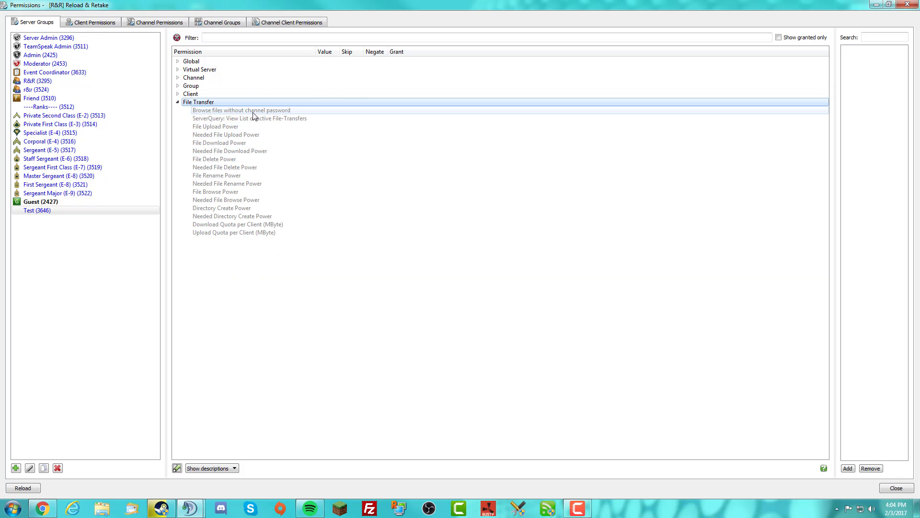
Step: View the Gaming channel's file browser in the main TeamSpeak window as the file transfer example, close it and return to the Permissions window
mouse_move(190, 508)
click(168, 452)
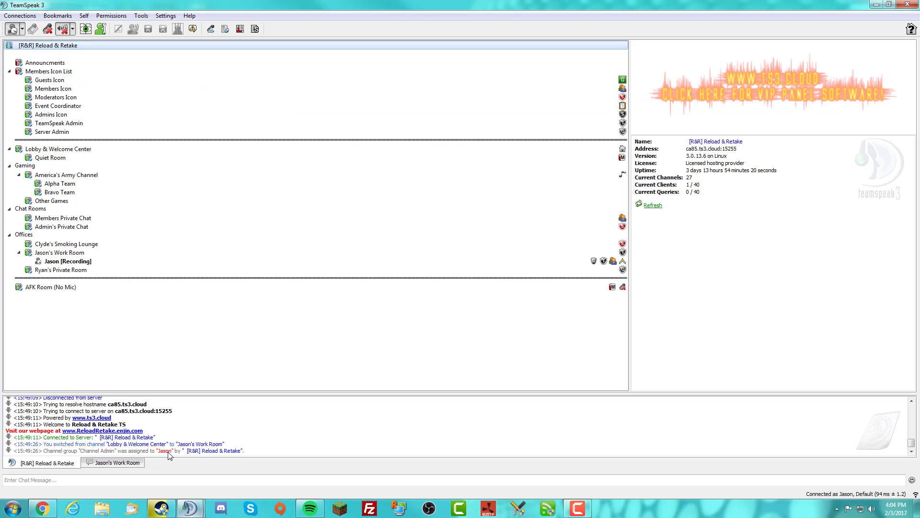
right_click(89, 165)
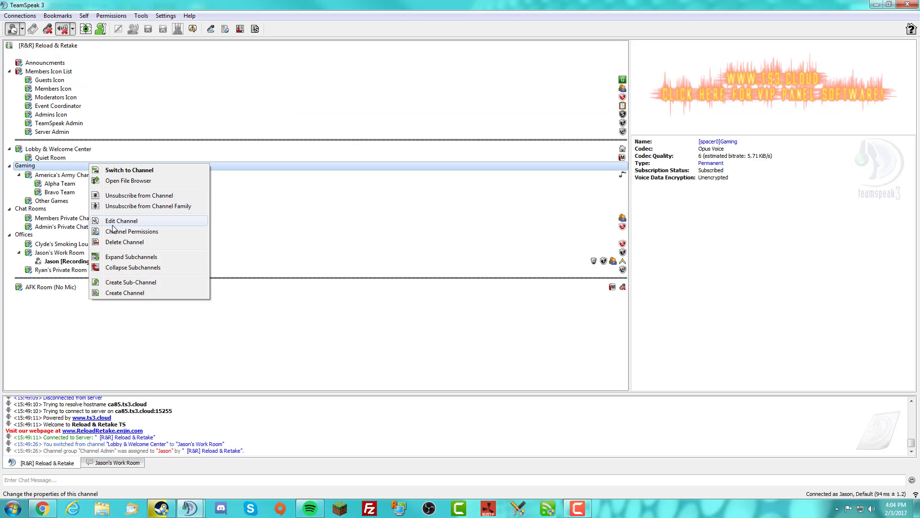
click(128, 180)
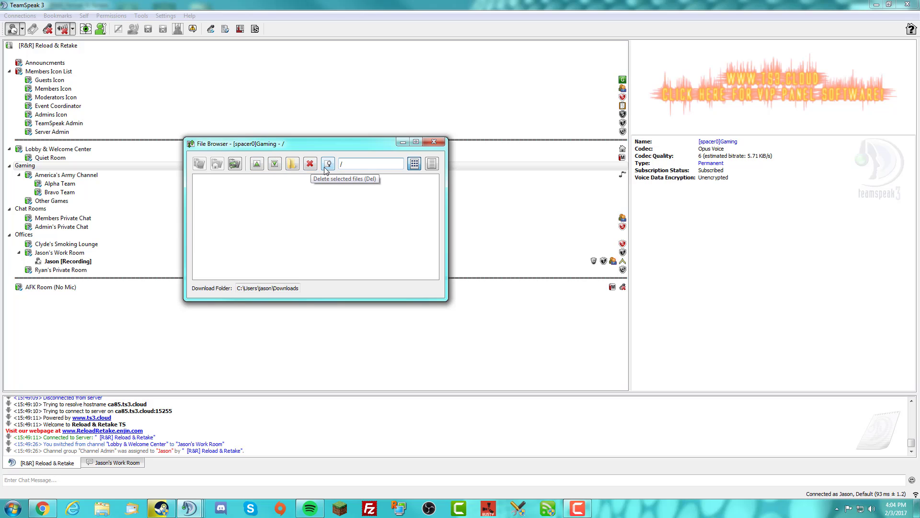
click(434, 142)
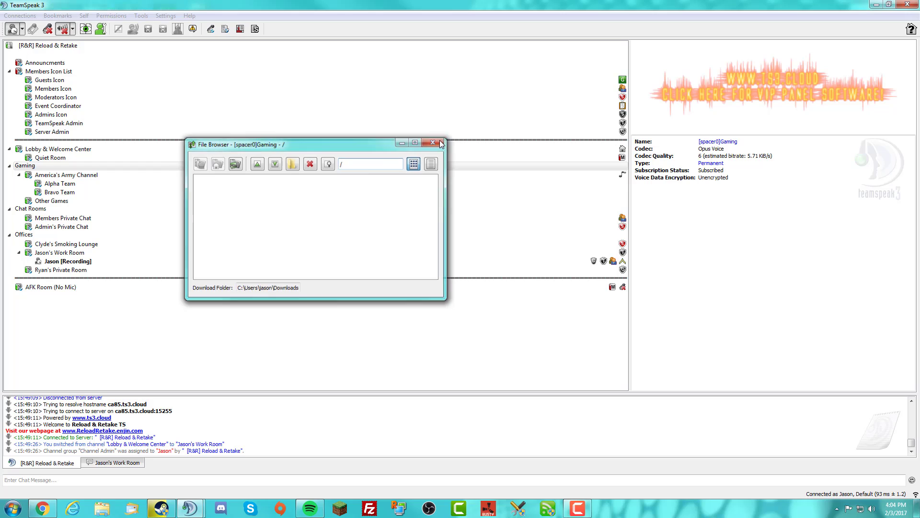
click(190, 508)
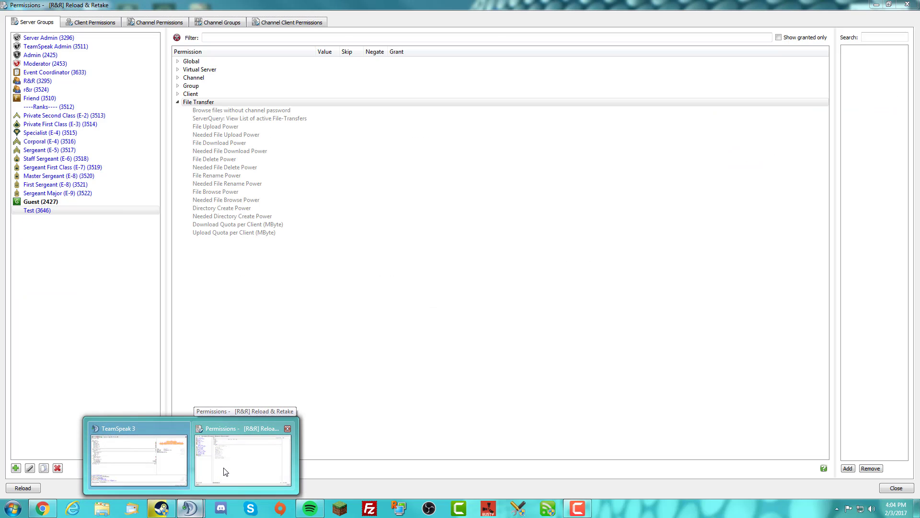
click(226, 469)
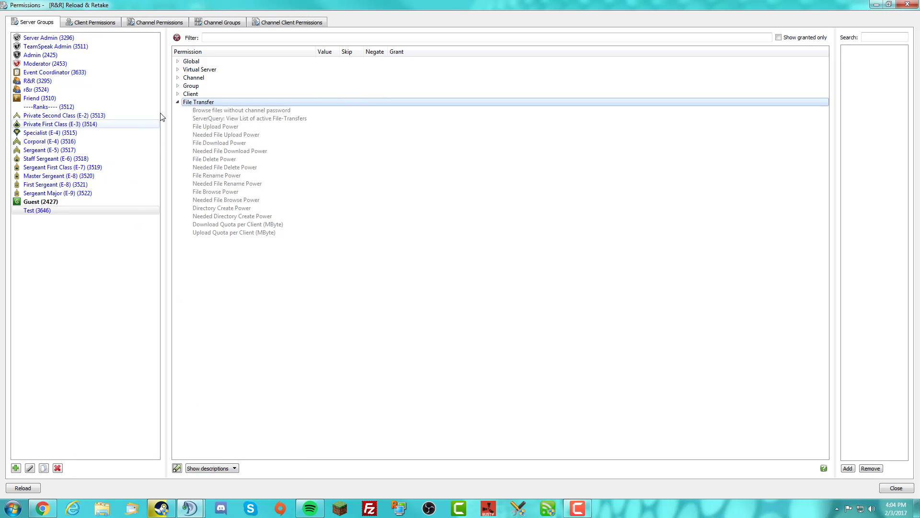
Step: Collapse the File Transfer permissions and delete the Test server group
double_click(187, 104)
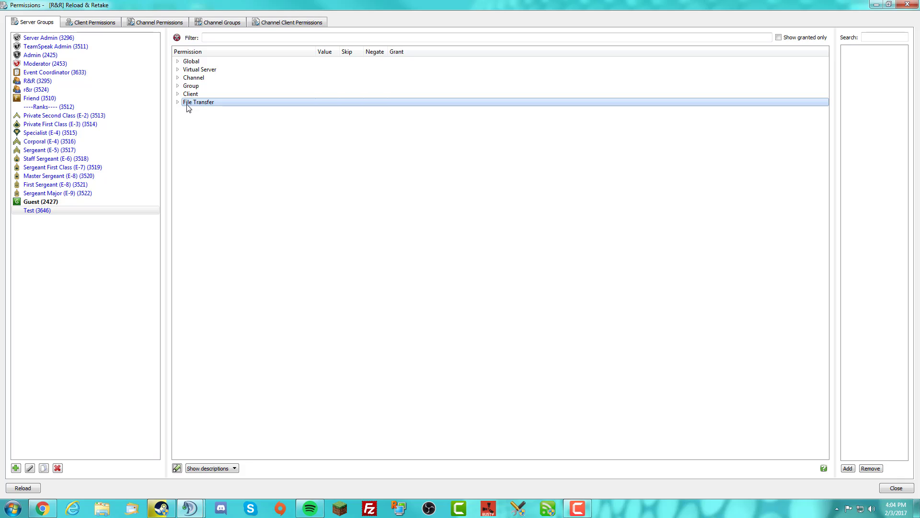
click(123, 63)
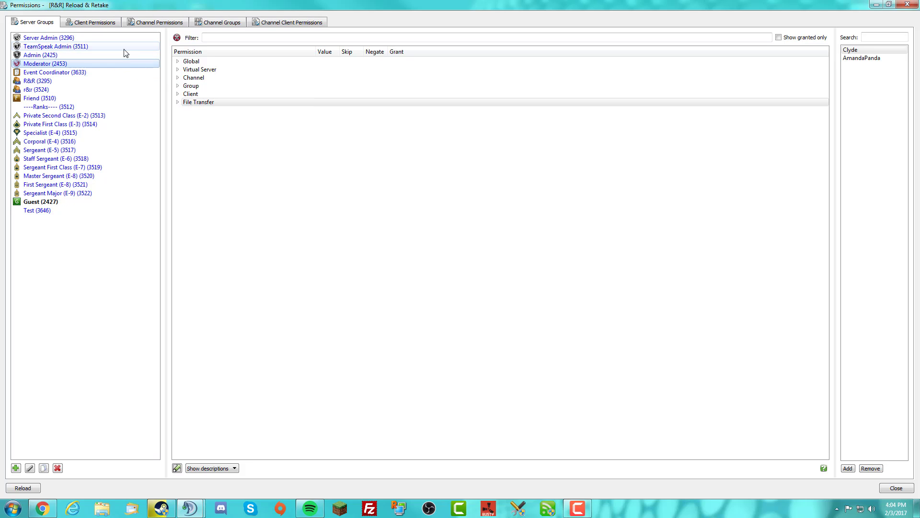
click(62, 211)
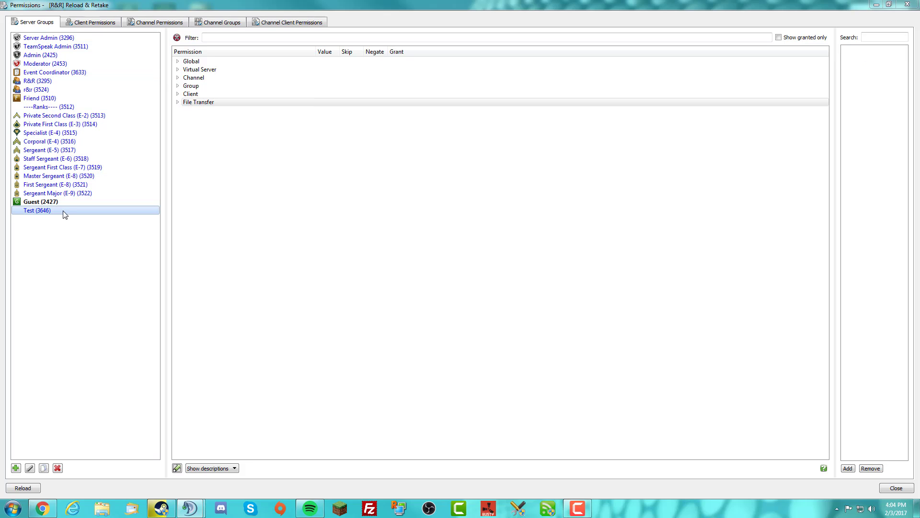
key(Delete)
click(459, 270)
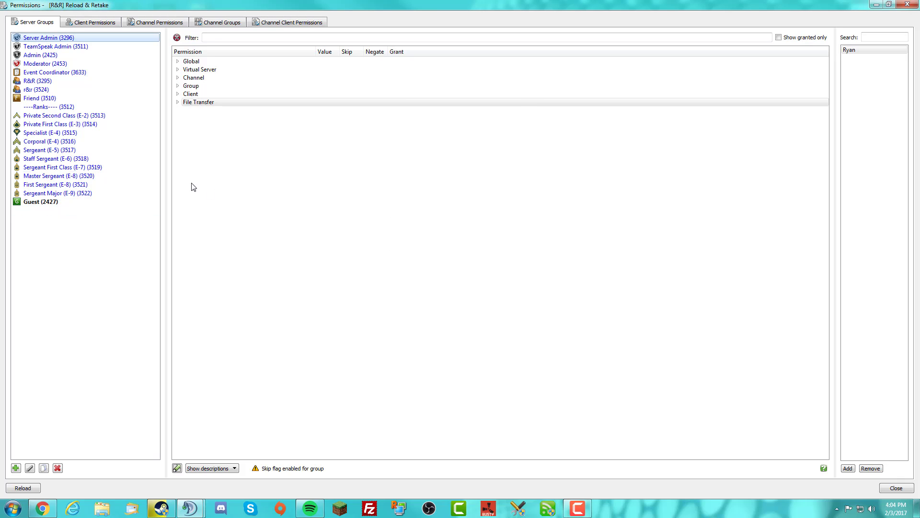
Step: Select the R&R server group and expand its client Admin permissions
click(54, 64)
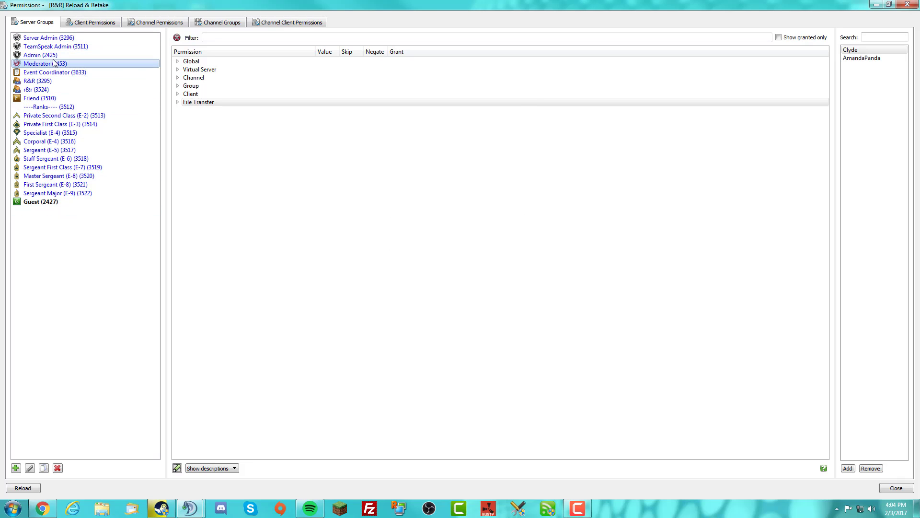
click(42, 80)
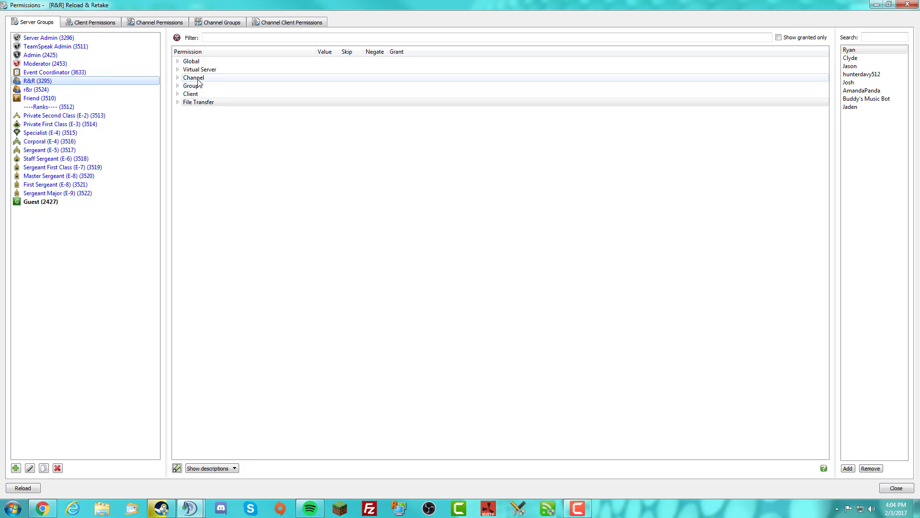
double_click(192, 94)
click(212, 103)
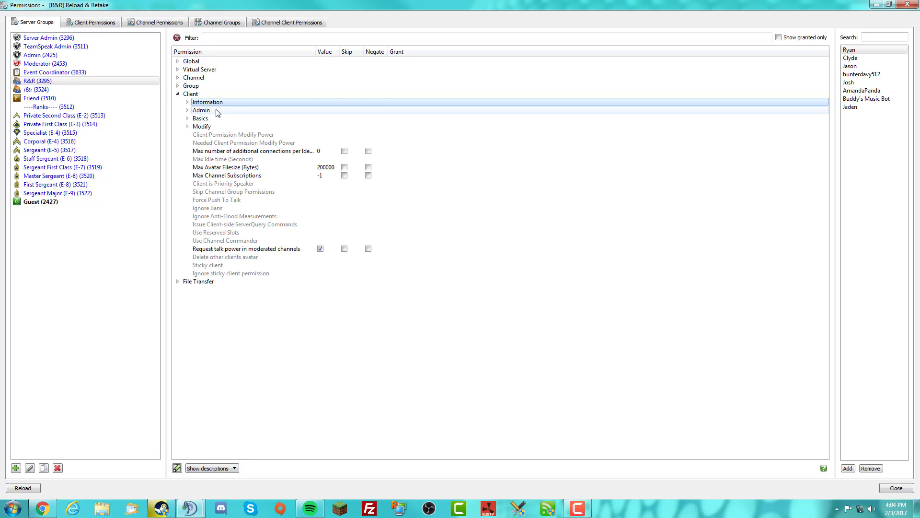
double_click(217, 111)
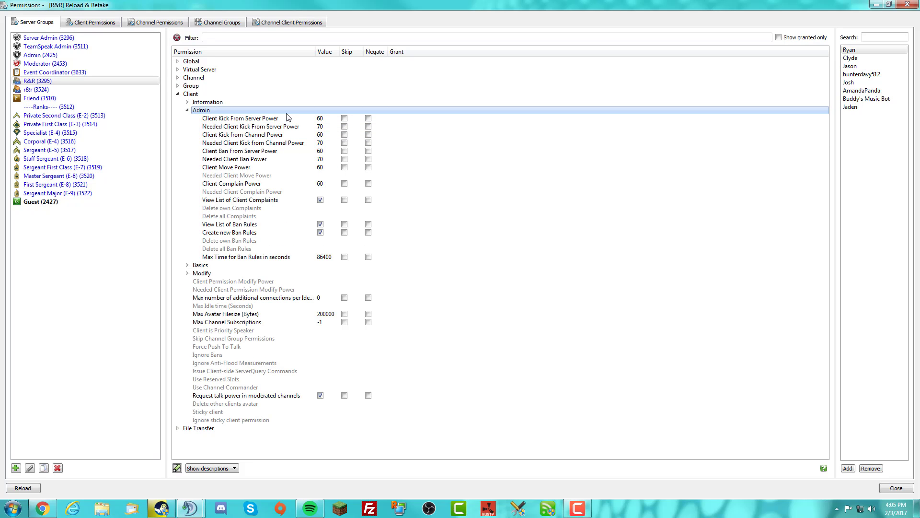
Step: Compare the R&R group's Client Kick From Server Power with its needed kick power, and dismiss the website notifications
click(314, 120)
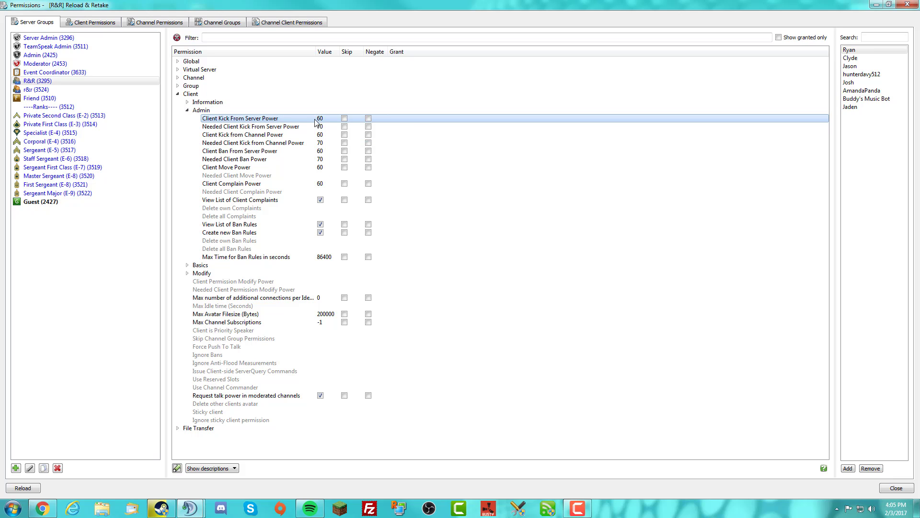
click(237, 127)
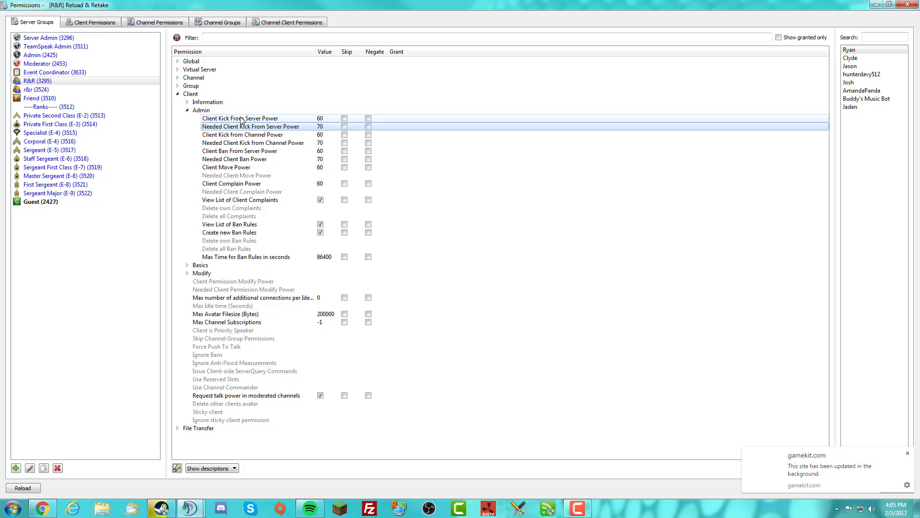
mouse_move(241, 120)
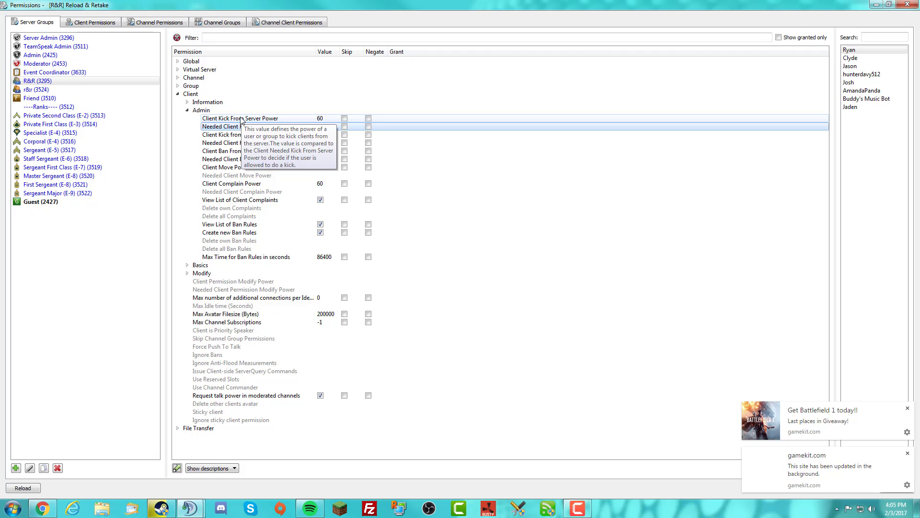
click(907, 408)
click(908, 453)
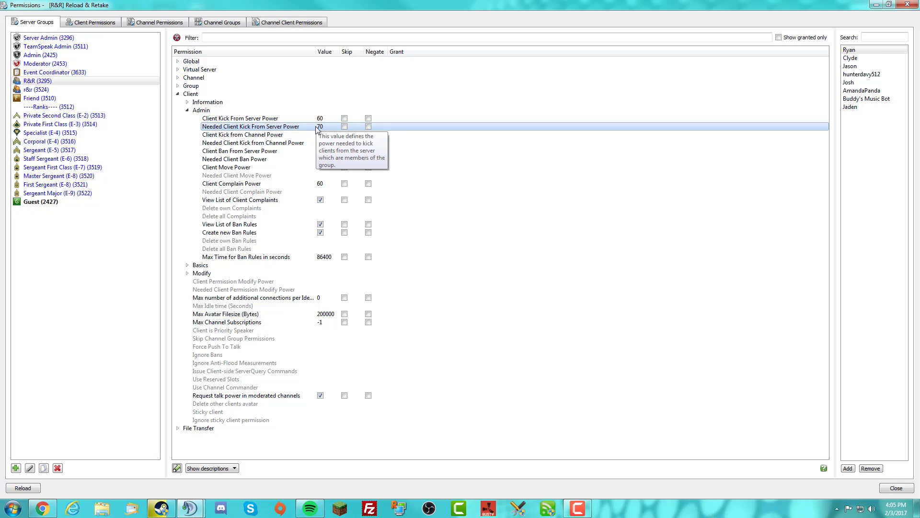
Step: Compare the Event Coordinator group's kick powers with those of R&R, and read R&R's Needed Client Ban Power description
click(122, 73)
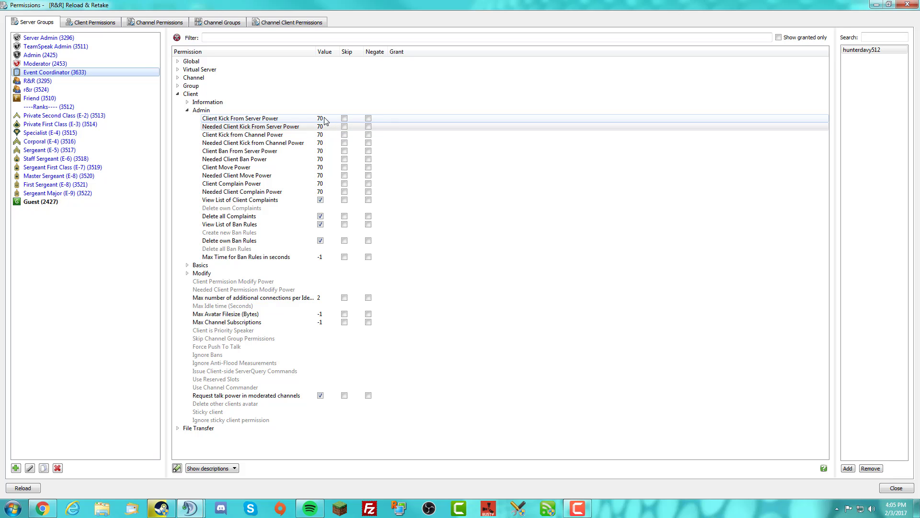
click(80, 72)
click(81, 81)
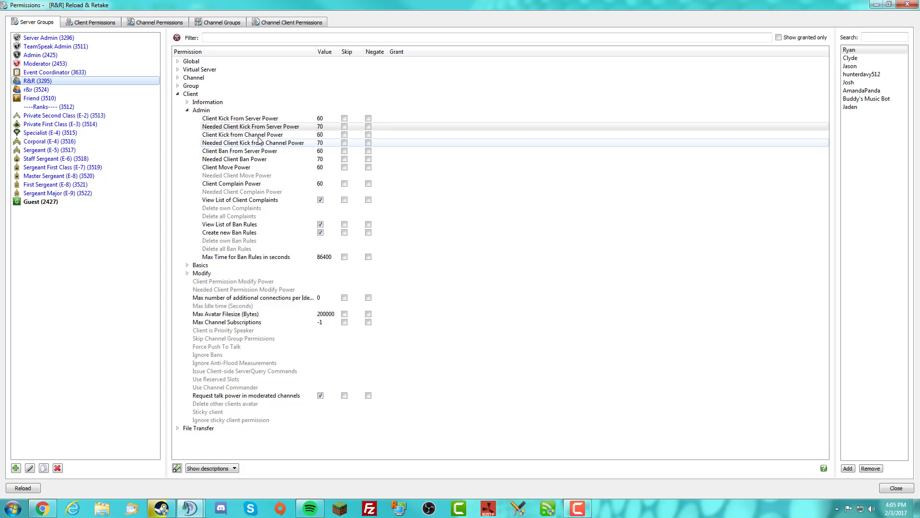
mouse_move(274, 164)
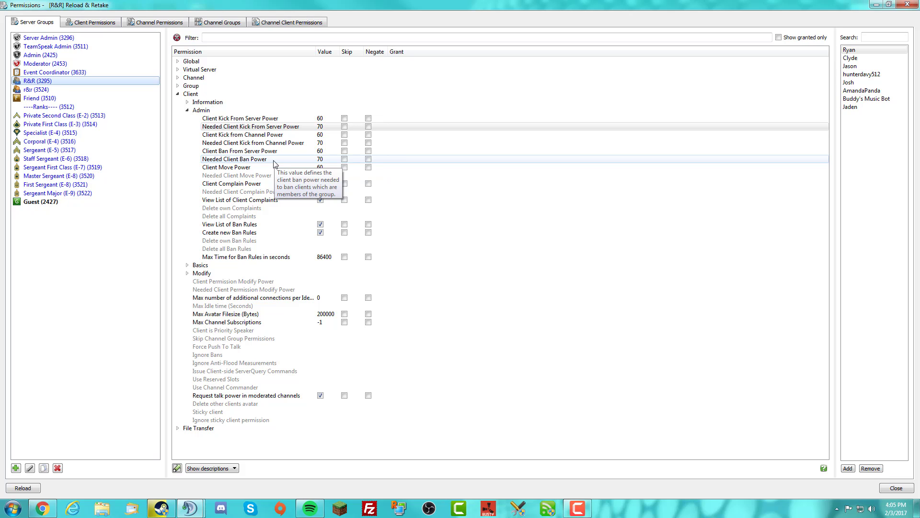
Step: Collapse the client Admin permissions and the Client category, and select the Server Admin group
double_click(212, 110)
double_click(206, 94)
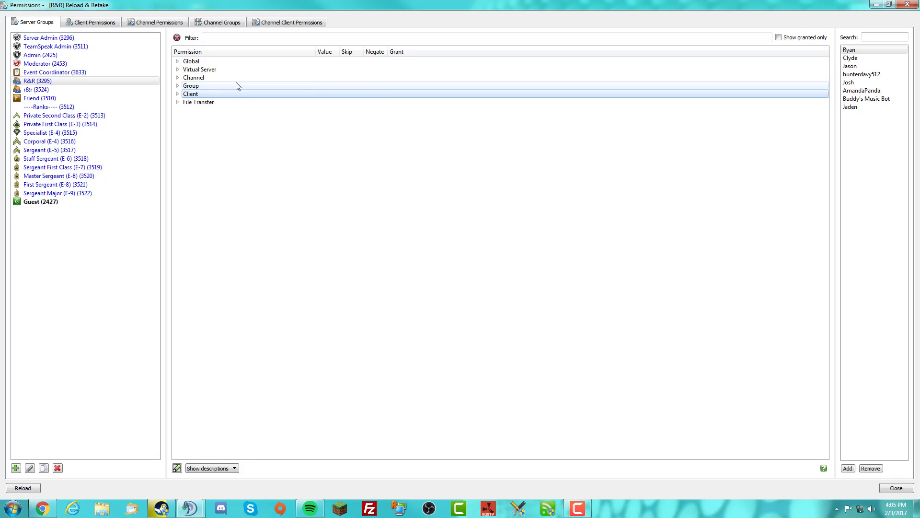
click(54, 37)
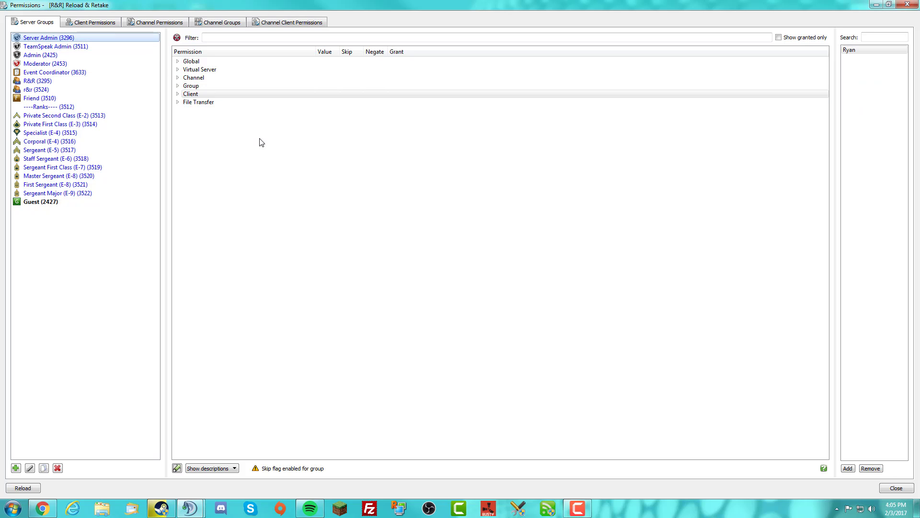